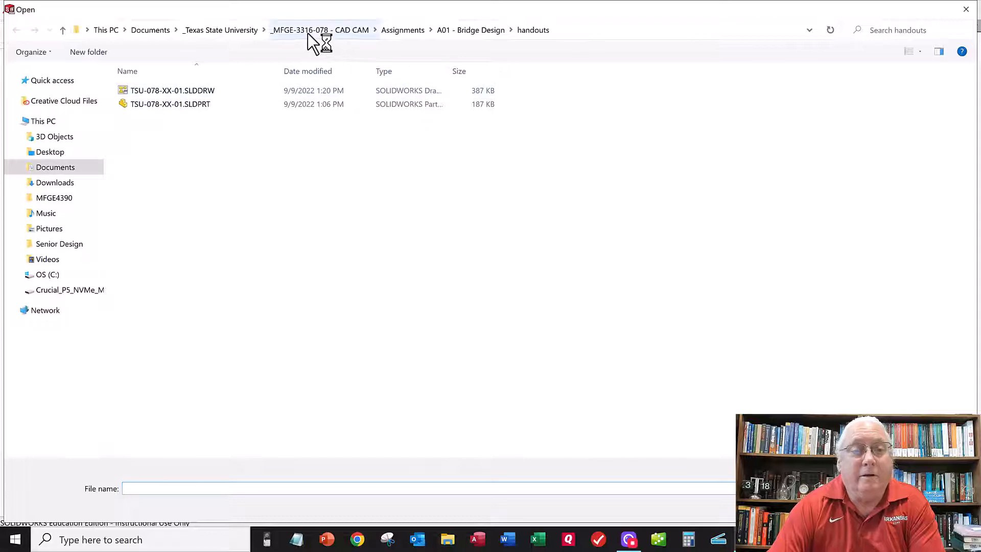
# - Open the part file TSU-078-XX-01.SLDPRT from the handouts folder
pyautogui.click(193, 105)
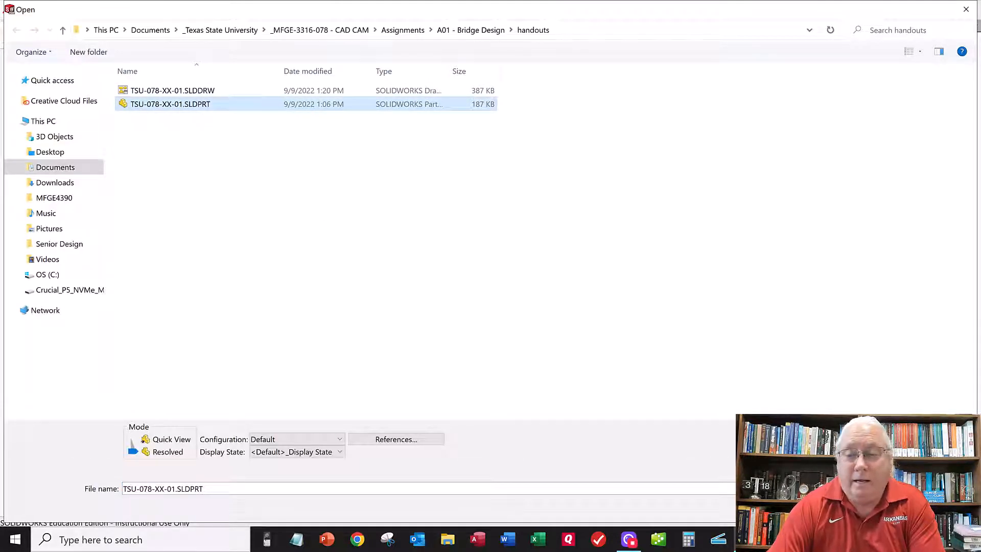
pyautogui.click(888, 509)
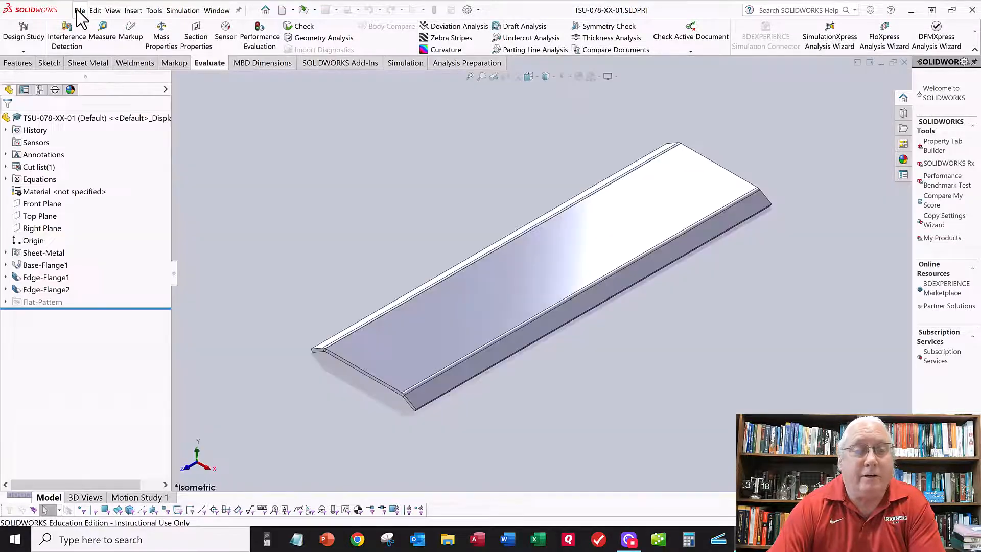
pyautogui.click(80, 11)
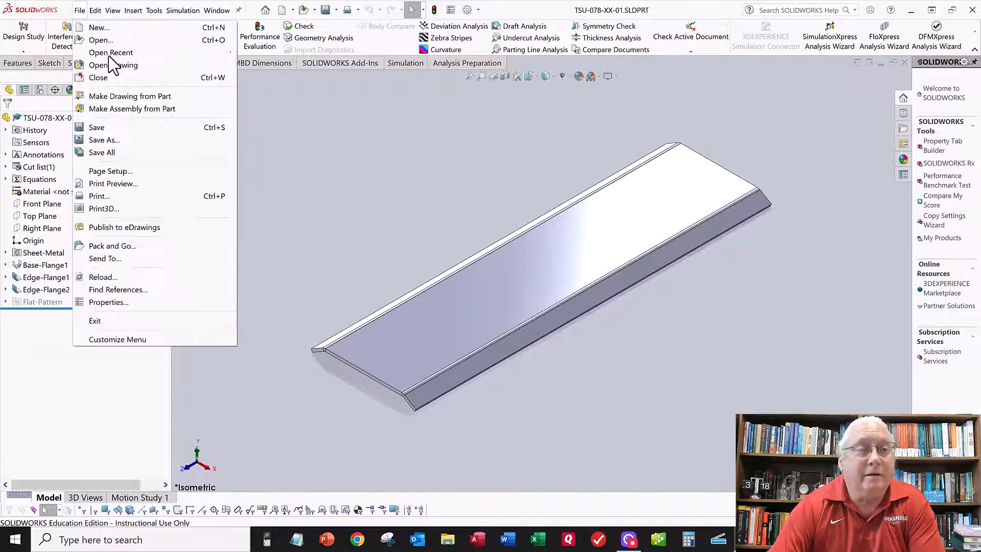
pyautogui.click(103, 134)
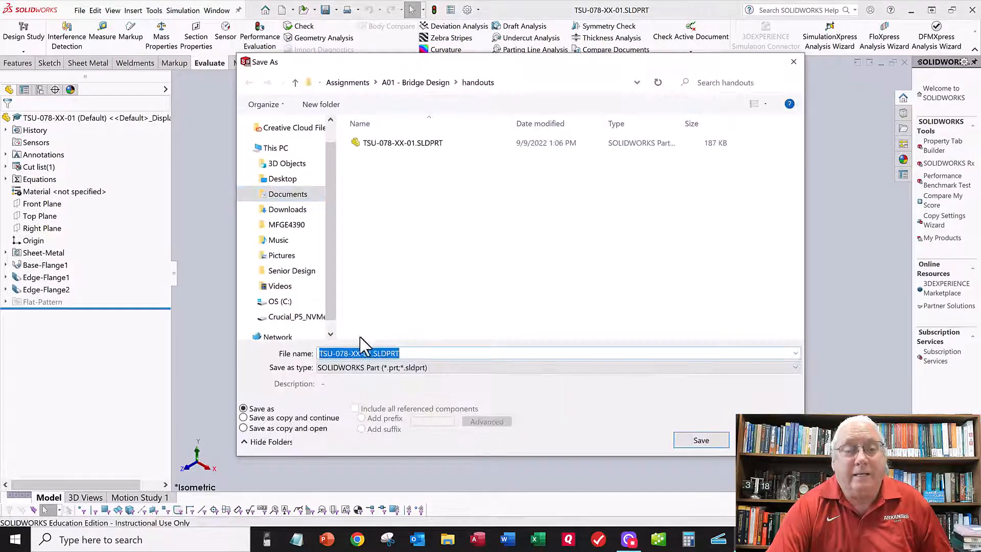
pyautogui.click(357, 353)
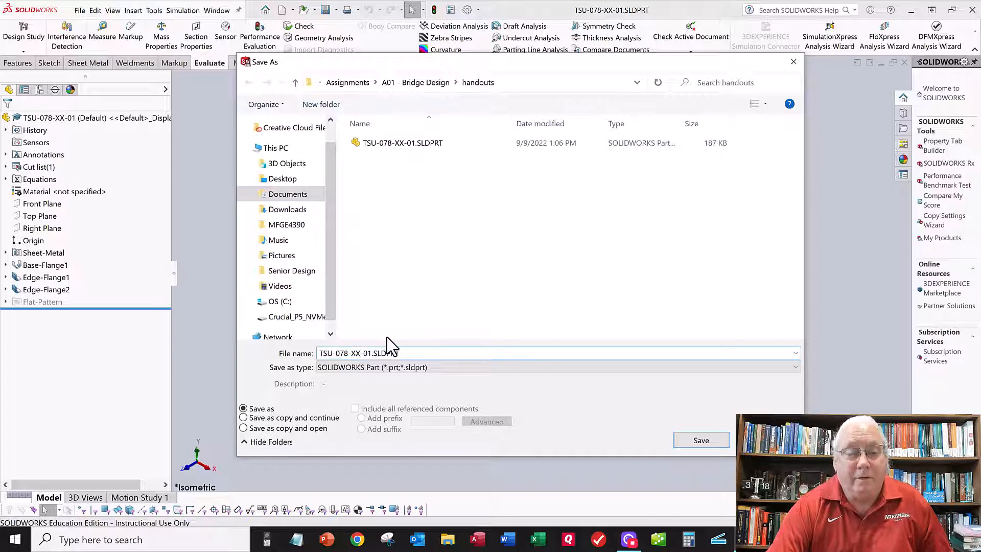
pyautogui.press('BackSpace')
pyautogui.write('alpha')
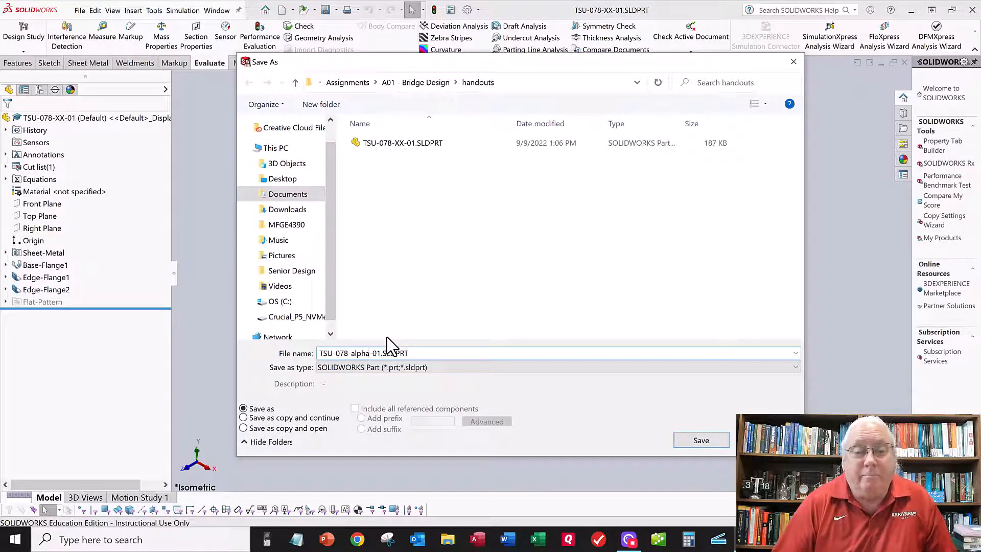
pyautogui.click(764, 440)
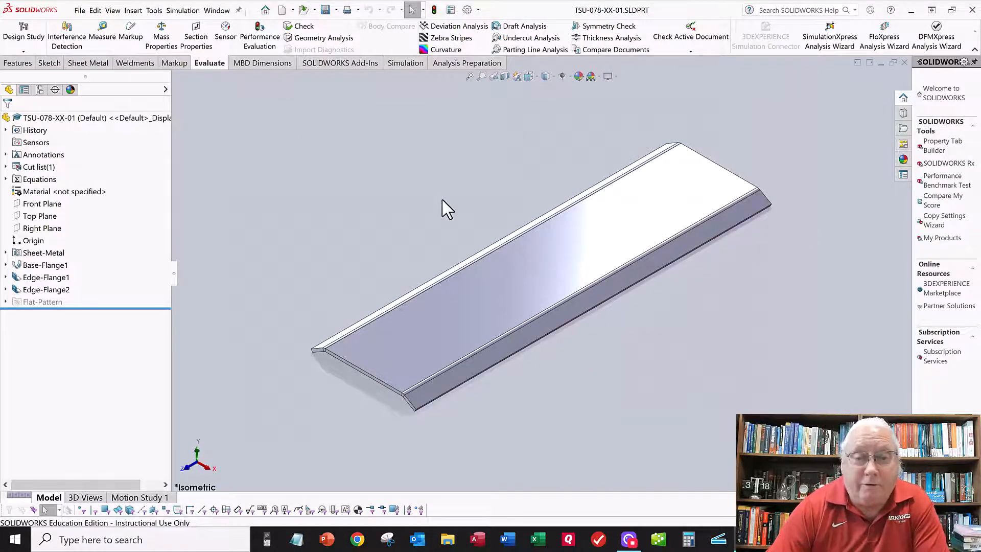
# - Open the part's material editor and look through the Steel and other categories of the SOLIDWORKS Materials library
pyautogui.rightClick(50, 197)
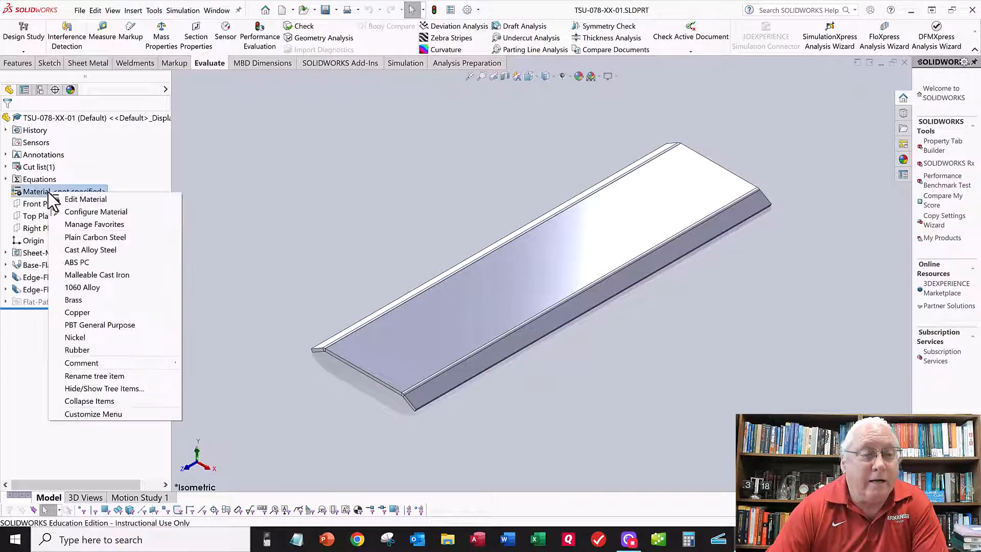
pyautogui.click(299, 185)
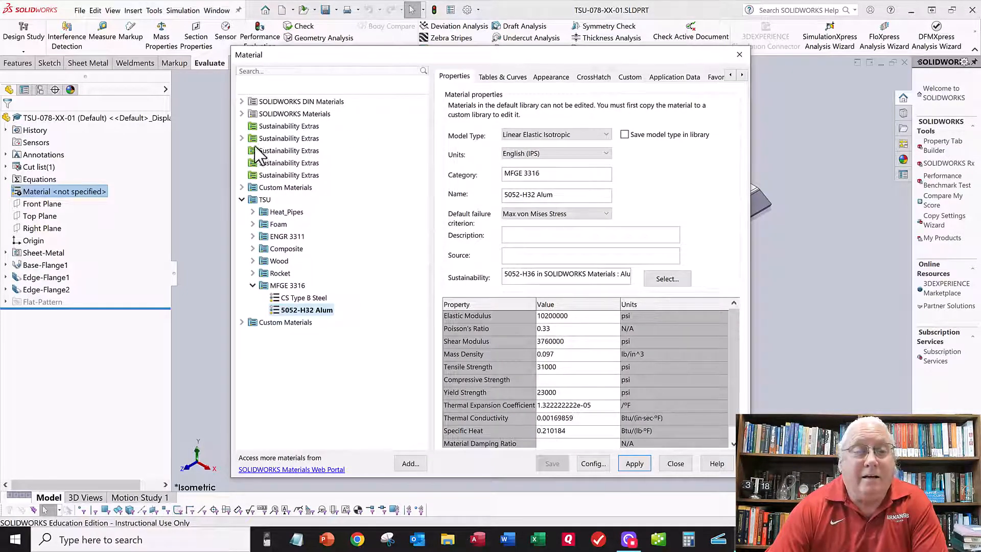
pyautogui.click(242, 114)
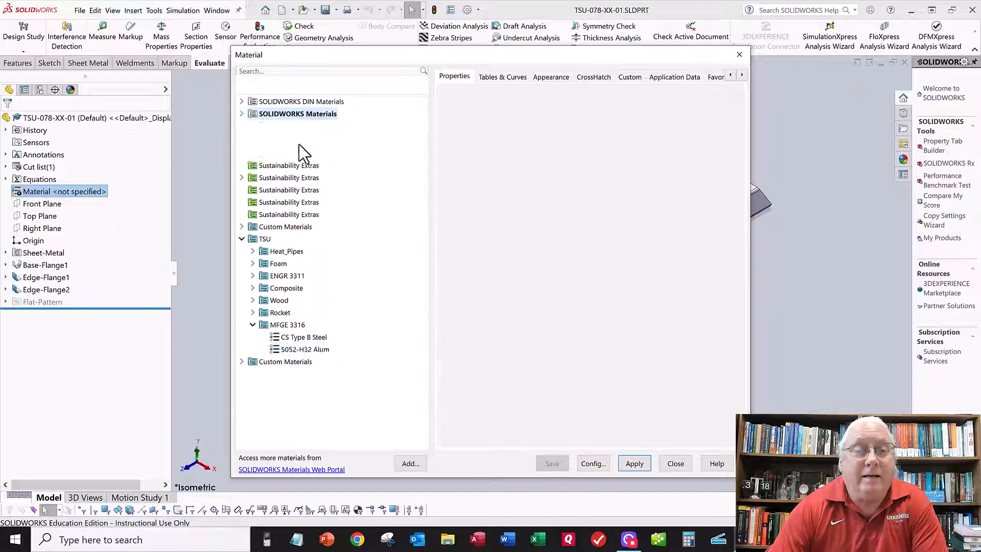
pyautogui.click(253, 127)
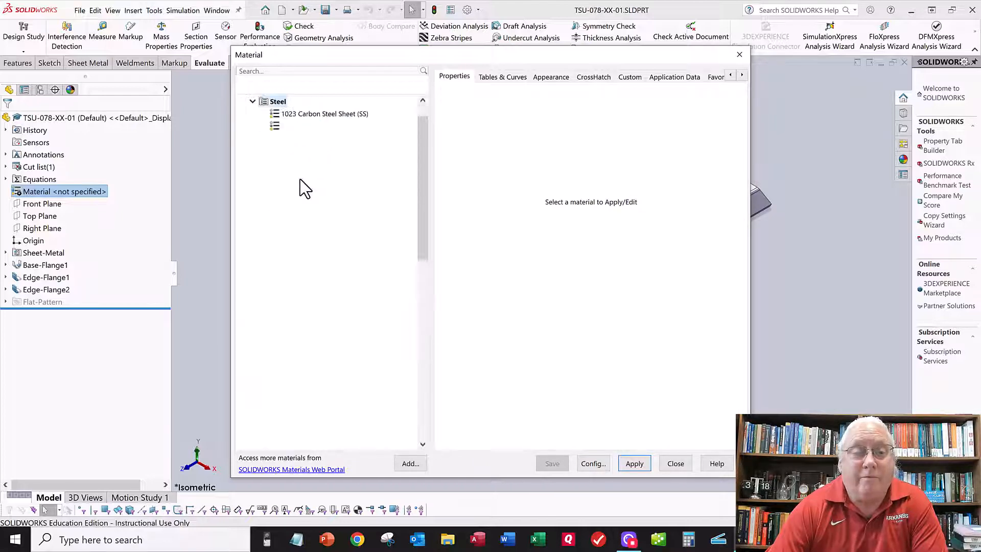
pyautogui.click(252, 101)
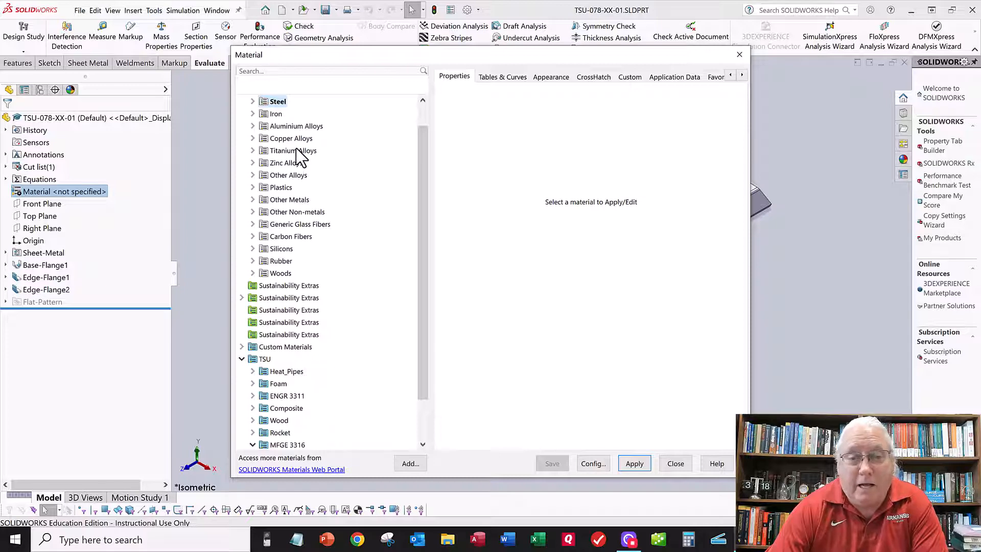
pyautogui.scroll(1, 297, 190)
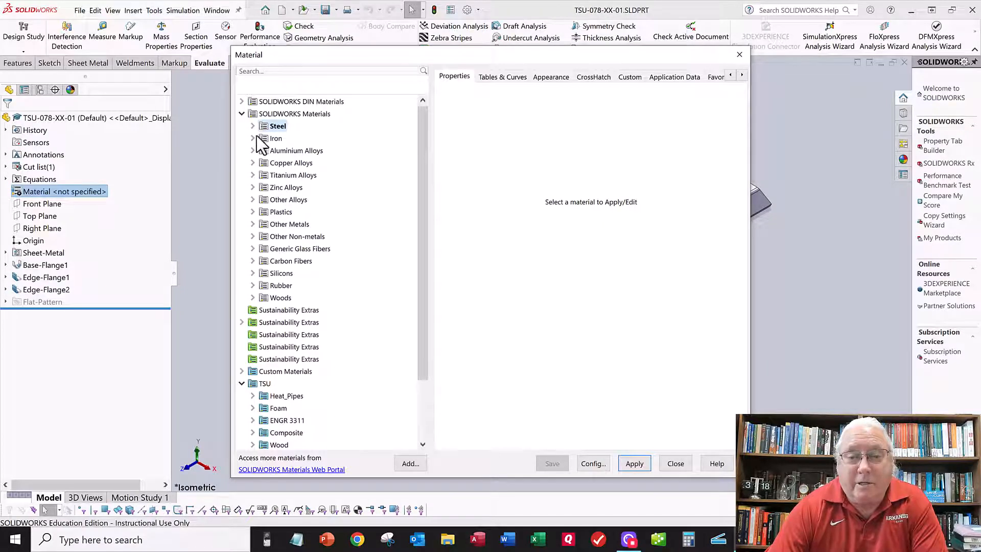
pyautogui.click(244, 115)
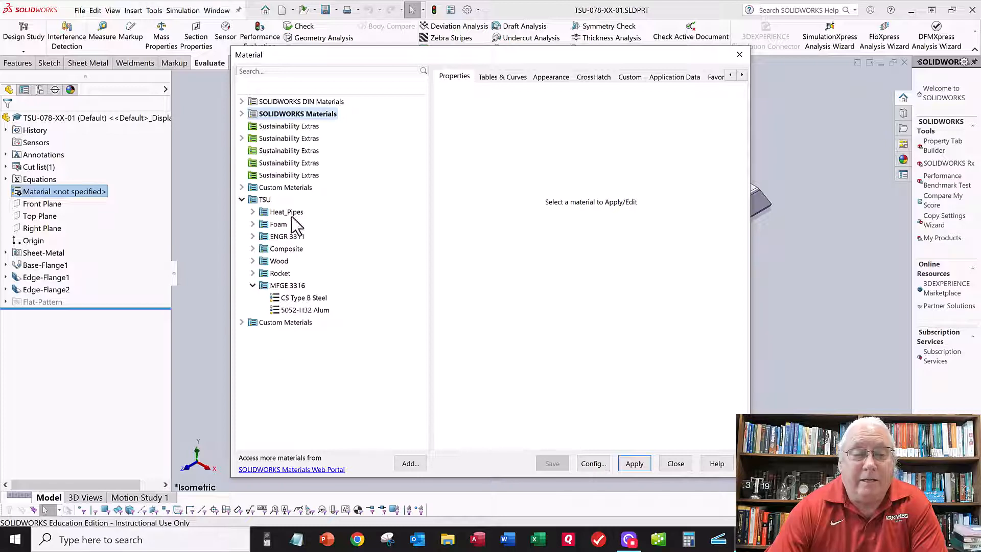
# - Create a new material library named Texas_State in the Custom Materials folder
pyautogui.rightClick(302, 350)
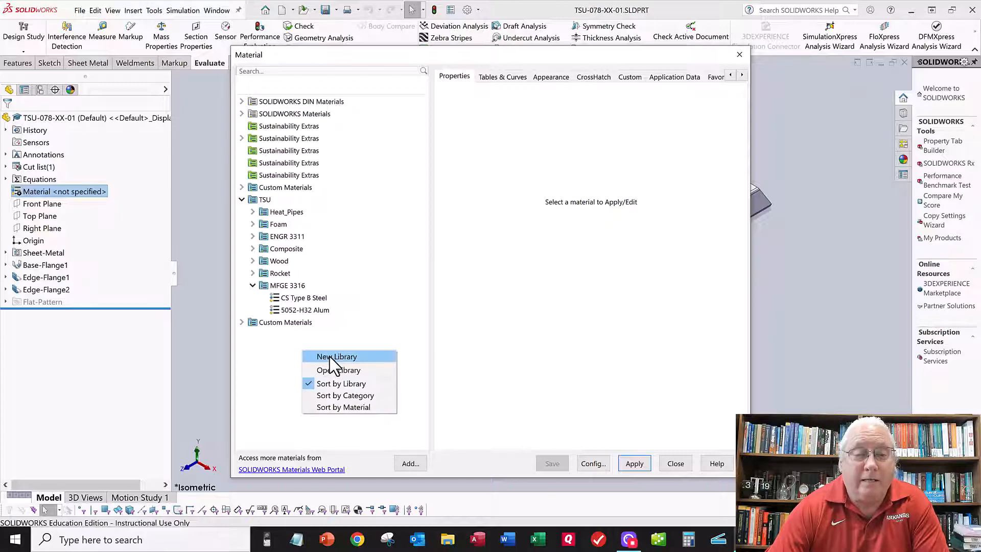
pyautogui.click(341, 320)
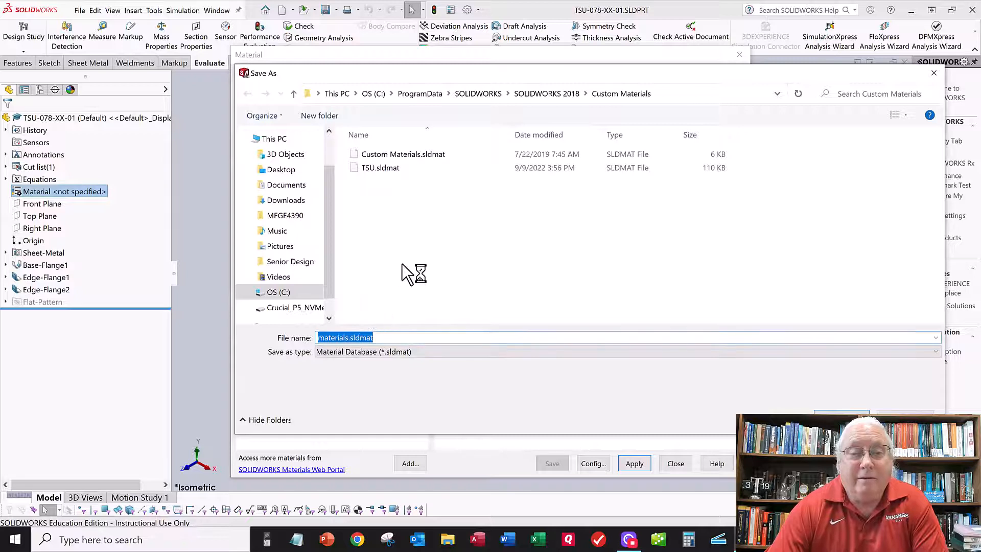
pyautogui.write('AB')
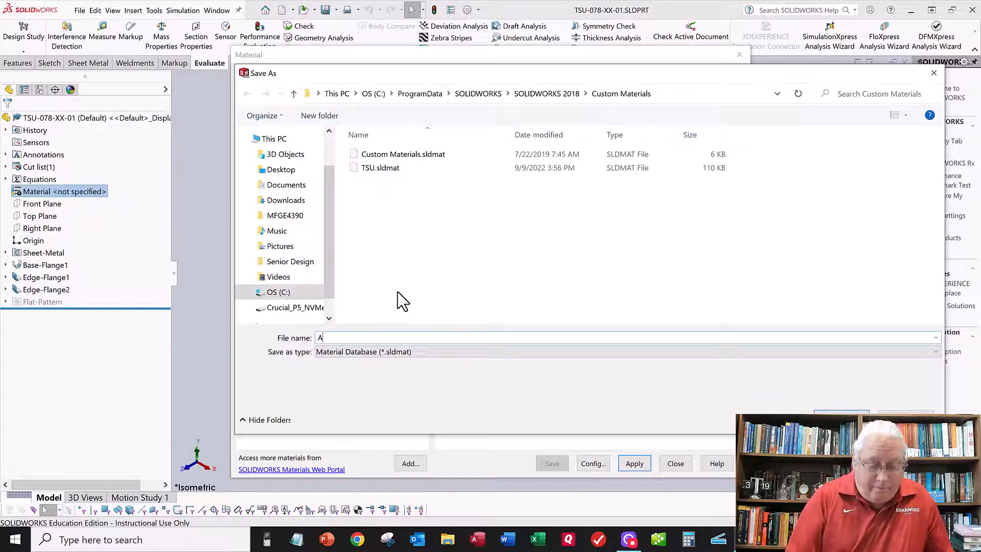
pyautogui.press('BackSpace')
pyautogui.press('BackSpace')
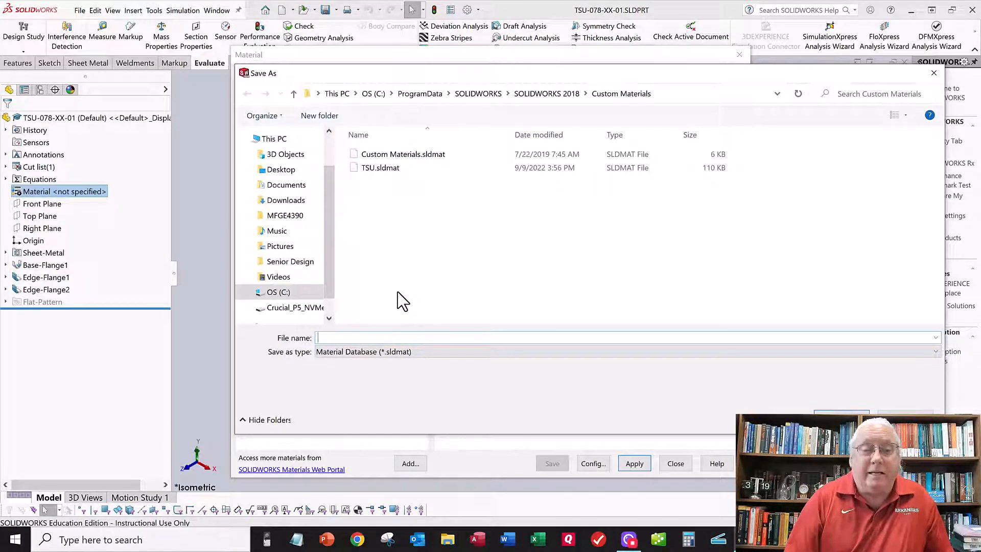
pyautogui.write('Texas Srtate')
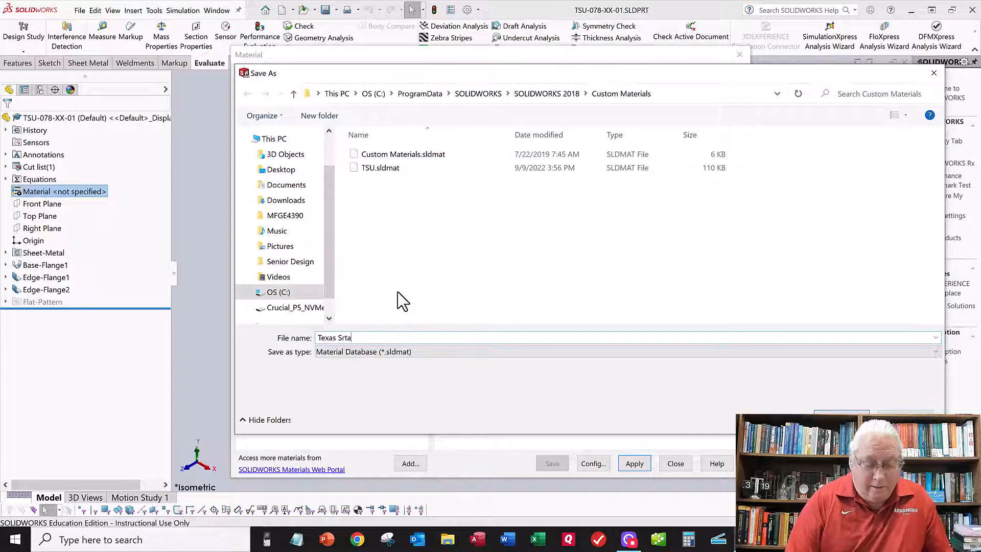
pyautogui.press('Left')
pyautogui.press('Left')
pyautogui.press('Left')
pyautogui.press('Left')
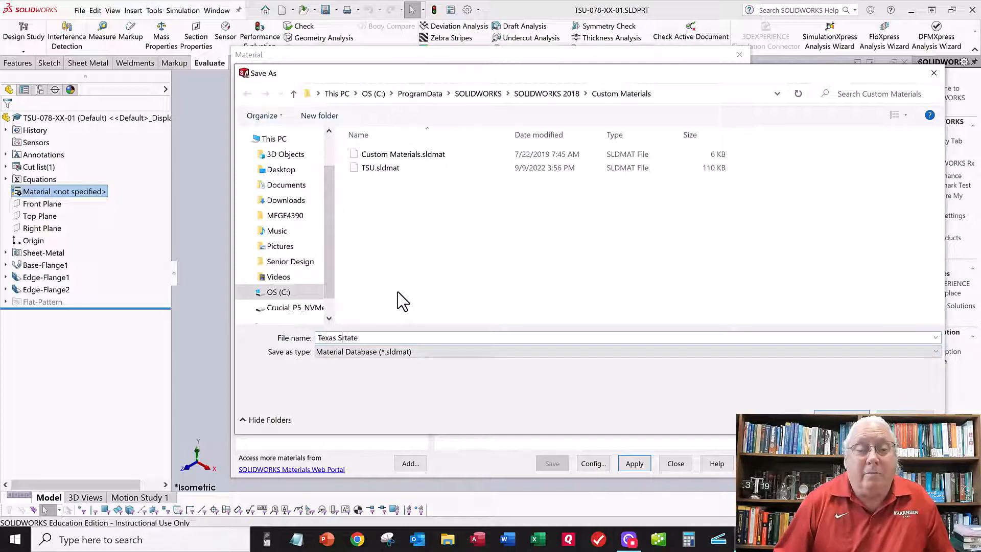
pyautogui.press('BackSpace')
pyautogui.press('End')
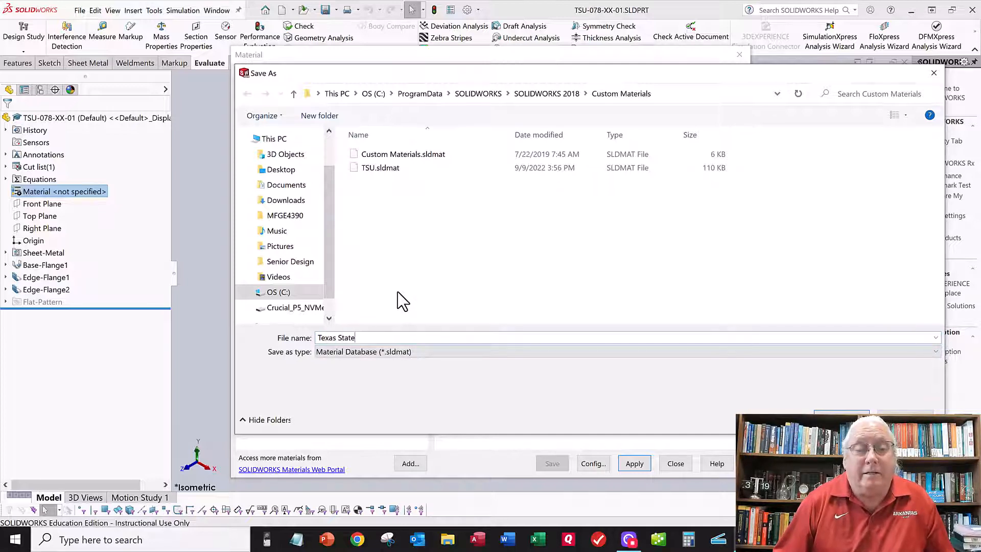
pyautogui.press('Left')
pyautogui.press('Left')
pyautogui.press('Left')
pyautogui.press('Left')
pyautogui.press('BackSpace')
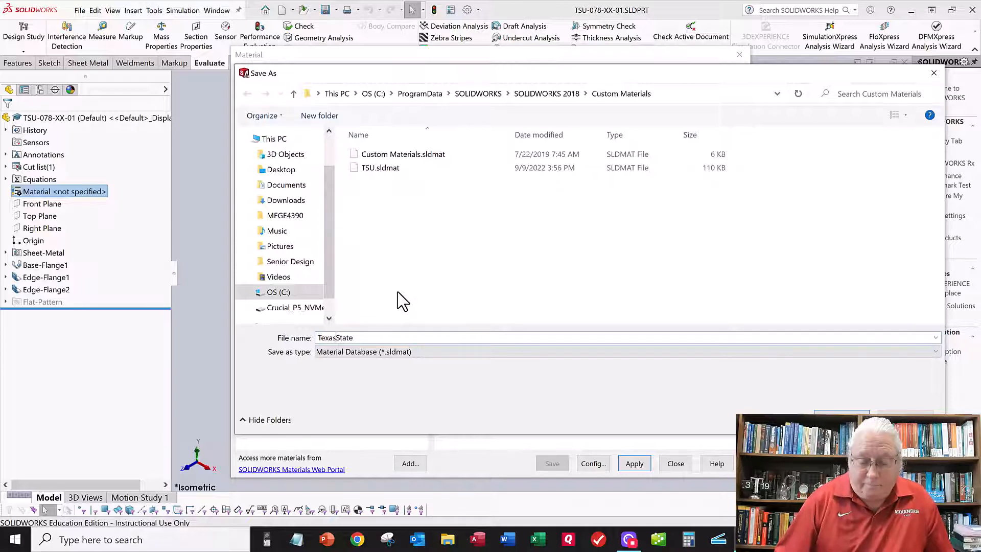
pyautogui.write('_')
pyautogui.press('Return')
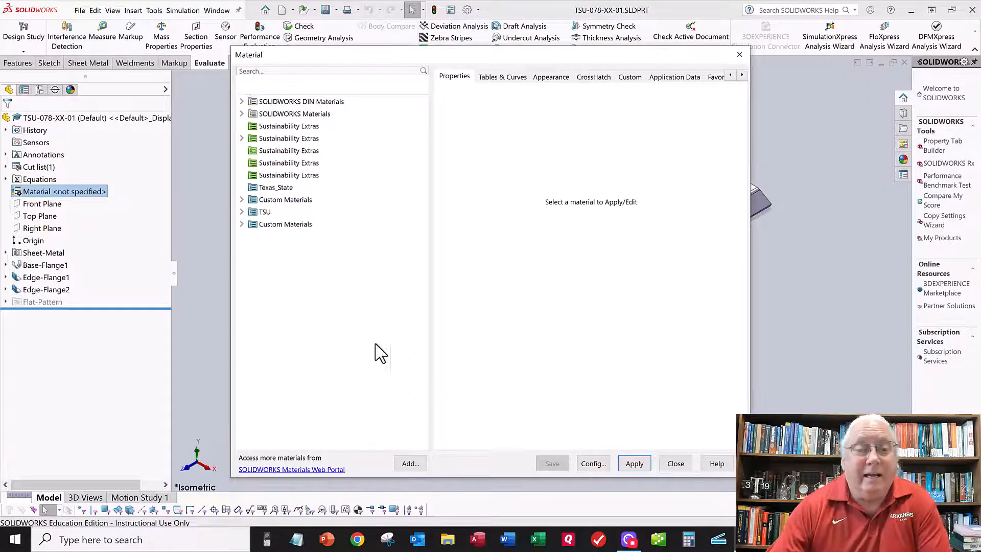
# - Add a new category named MFGE3316 to the Texas_State material library
pyautogui.click(242, 212)
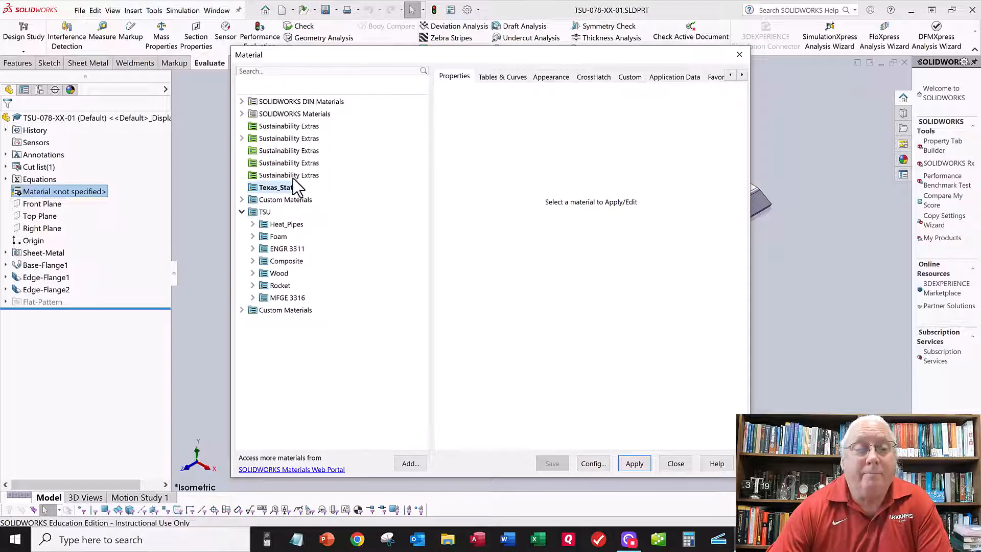
pyautogui.rightClick(275, 189)
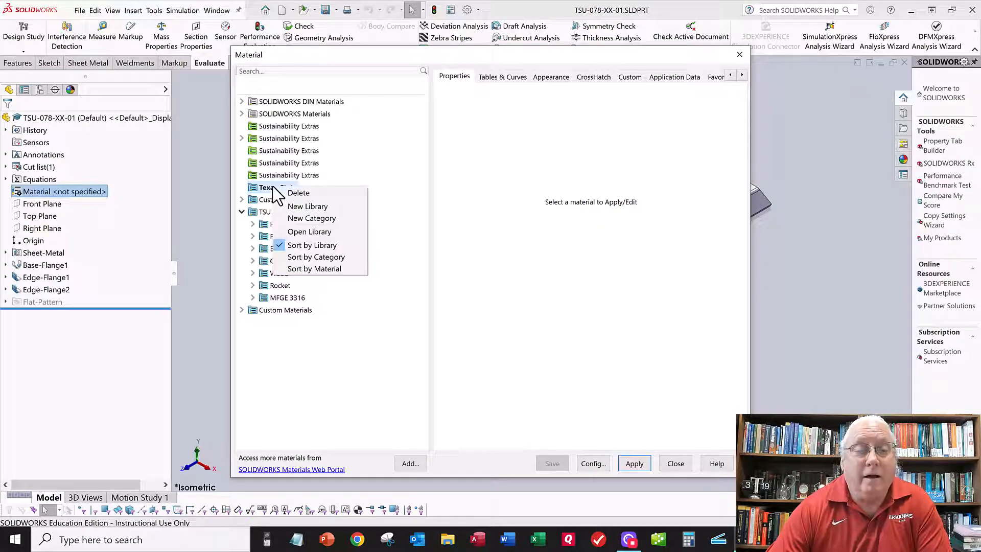
pyautogui.click(356, 214)
pyautogui.write('MFGE')
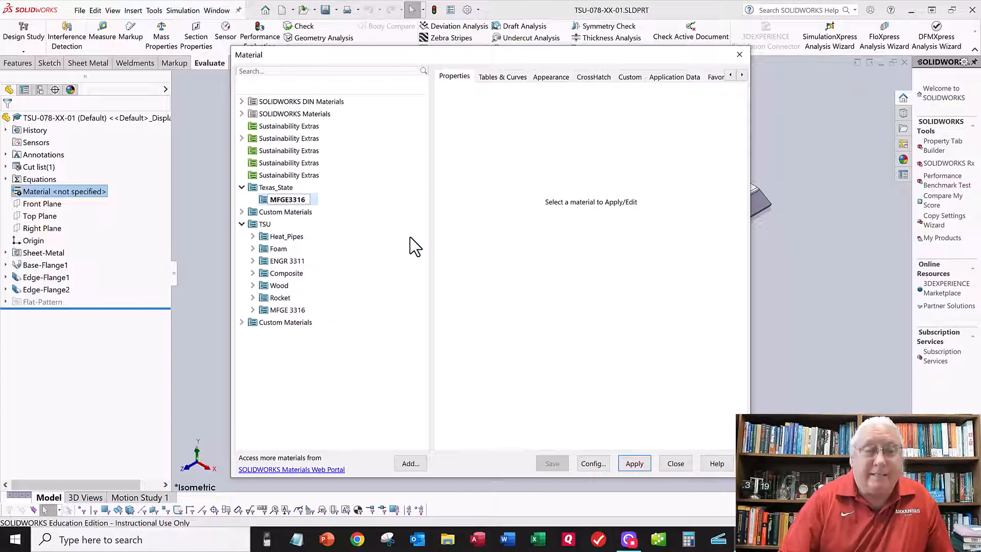
pyautogui.write('3316')
pyautogui.press('Return')
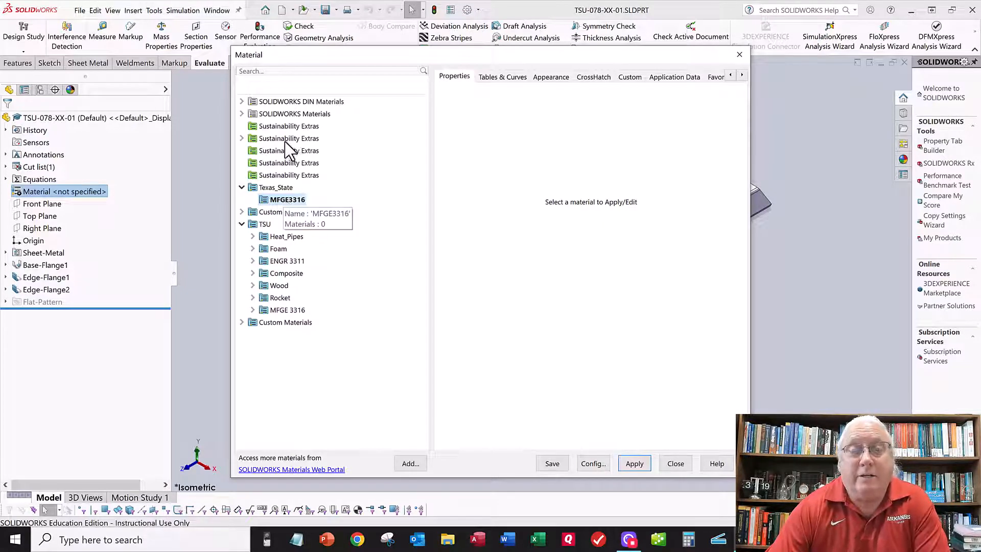
# - Copy the 5052-H32 material from the Aluminium Alloys category of the SOLIDWORKS Materials library
pyautogui.click(243, 113)
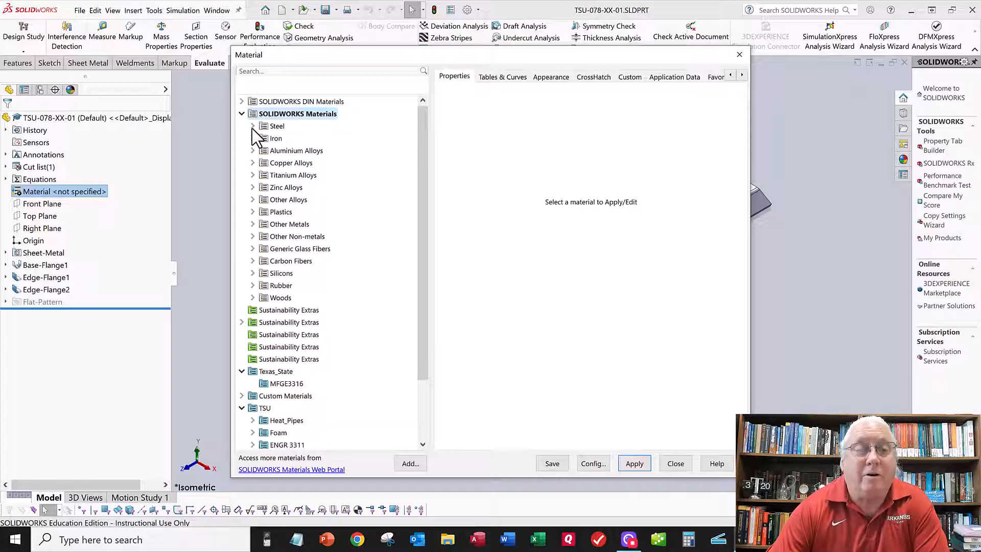
pyautogui.click(252, 126)
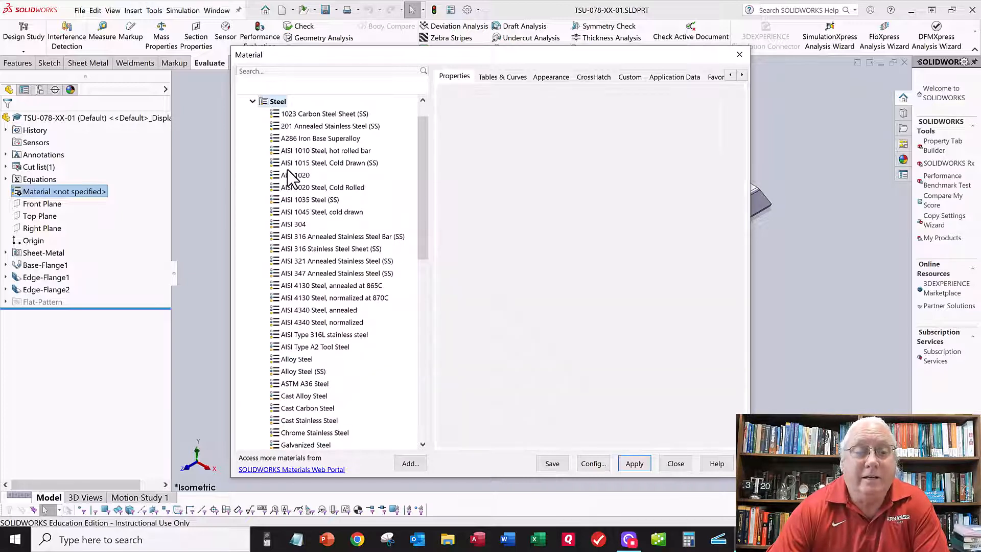
pyautogui.click(289, 175)
pyautogui.click(253, 101)
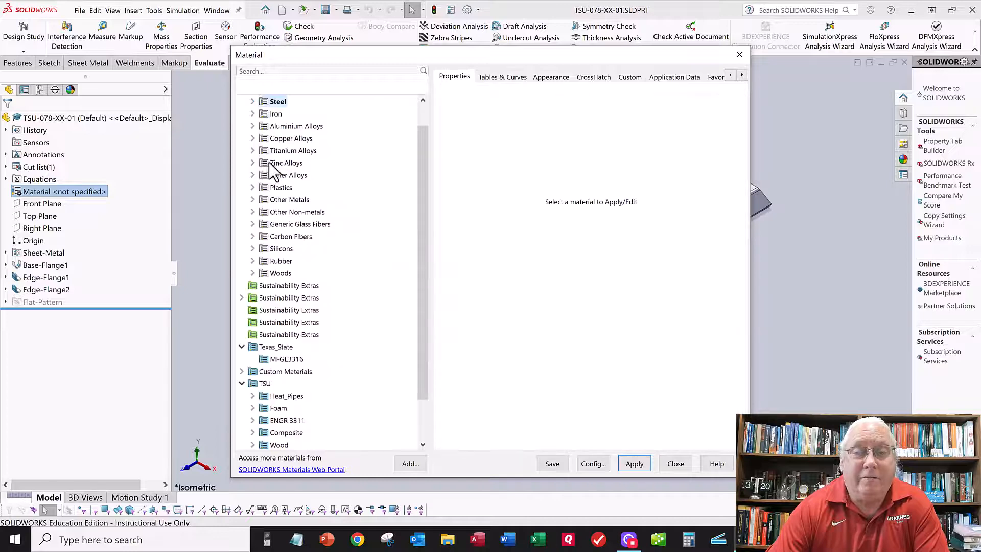
pyautogui.click(253, 126)
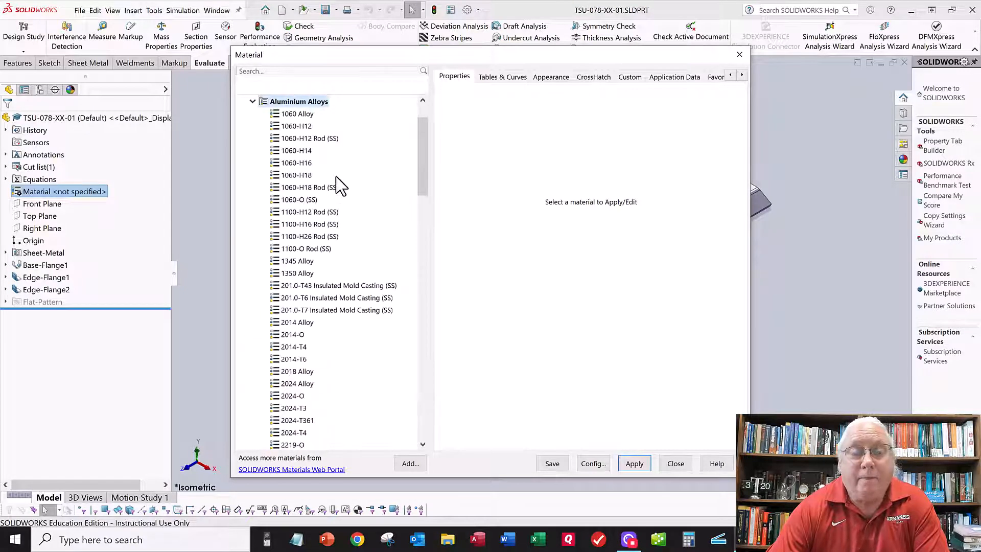
pyautogui.scroll(-3, 280, 376)
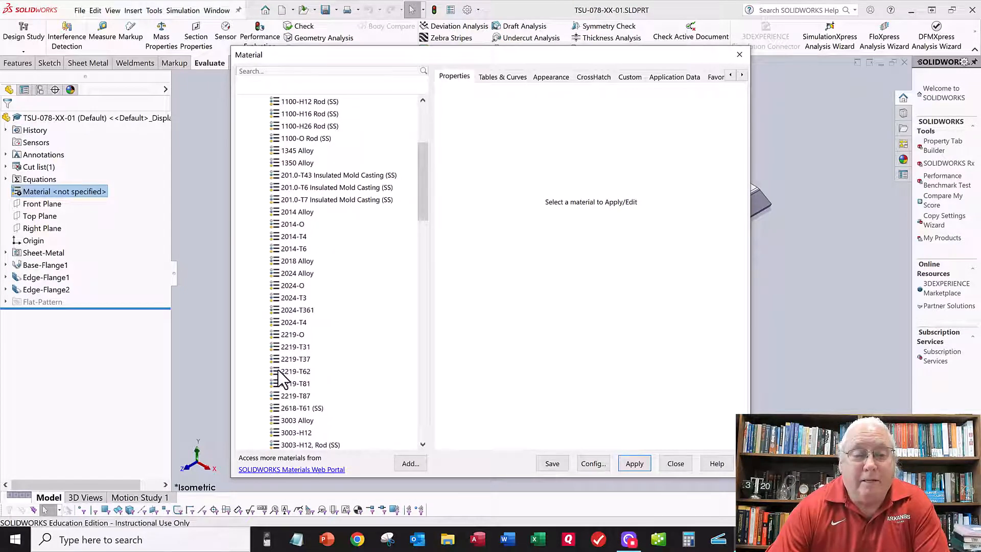
pyautogui.scroll(-8, 280, 373)
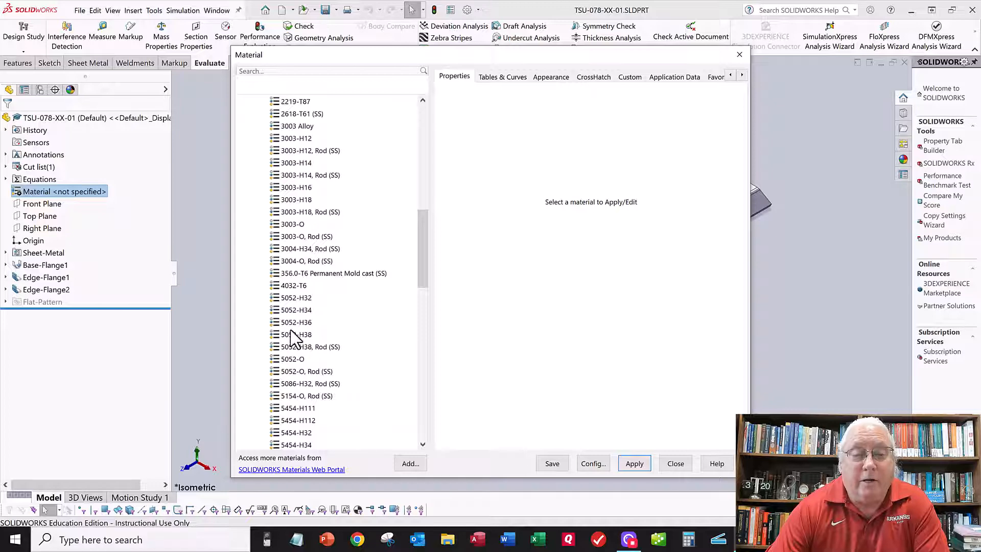
pyautogui.rightClick(291, 300)
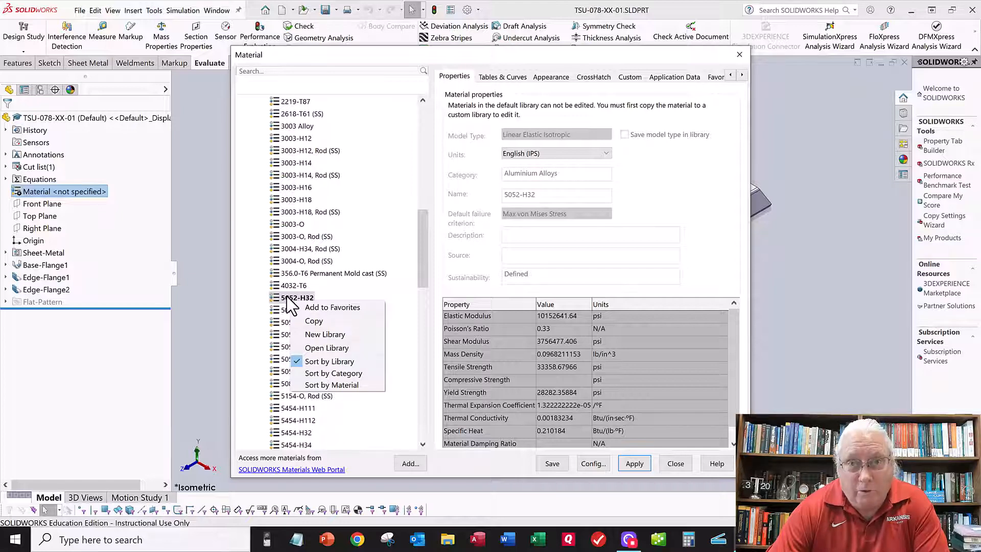
pyautogui.click(316, 322)
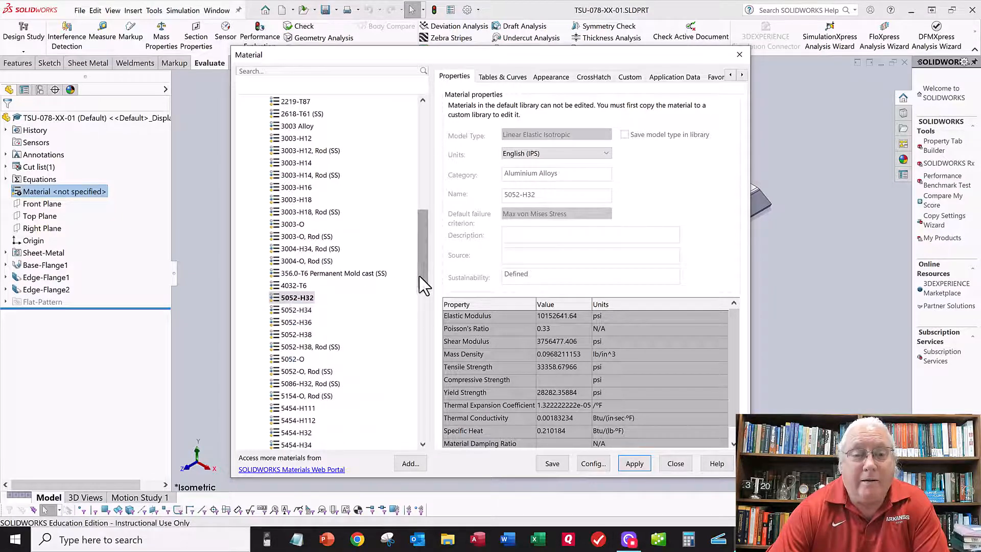
# - Paste the copied 5052-H32 material into the MFGE3316 category of the Texas_State library
pyautogui.moveTo(423, 286); pyautogui.dragTo(423, 437)
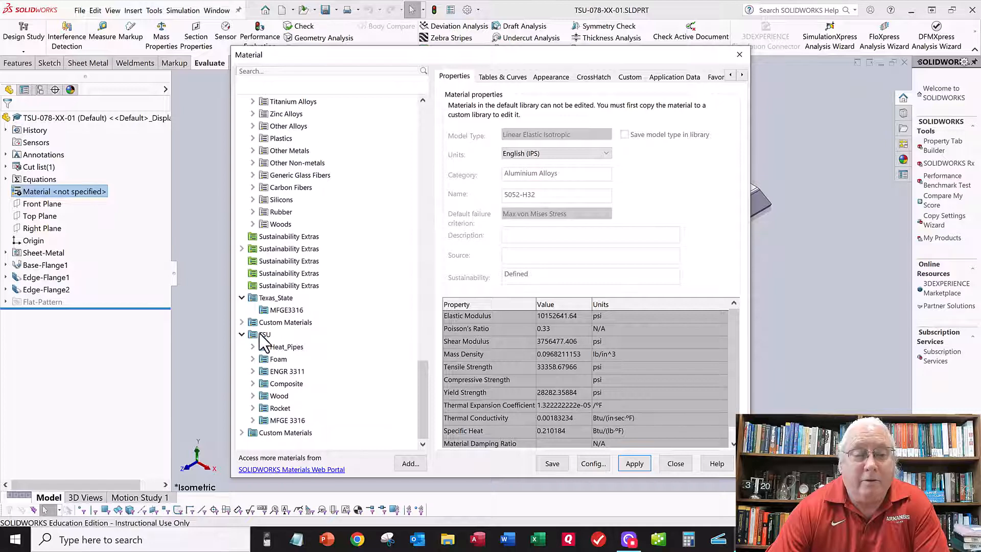
pyautogui.click(269, 311)
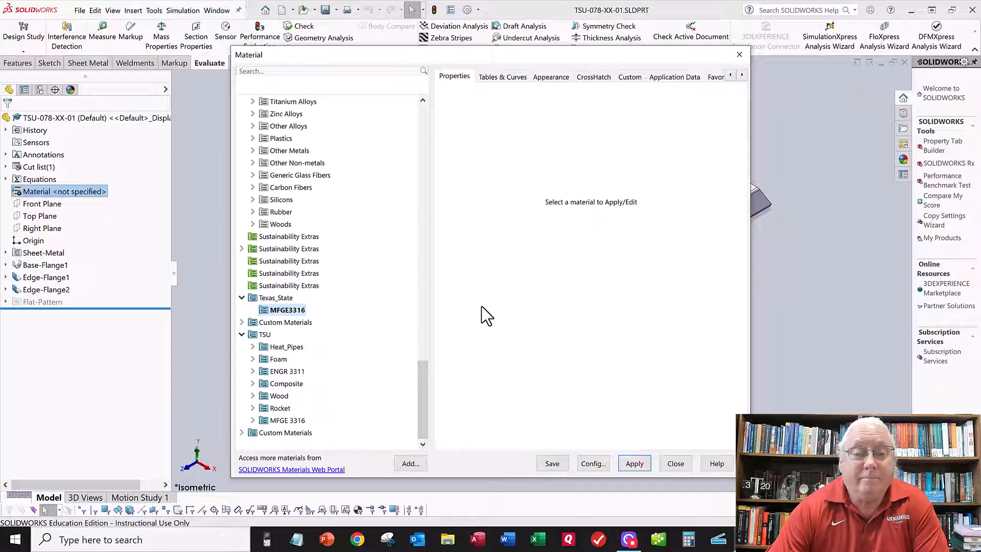
pyautogui.rightClick(297, 311)
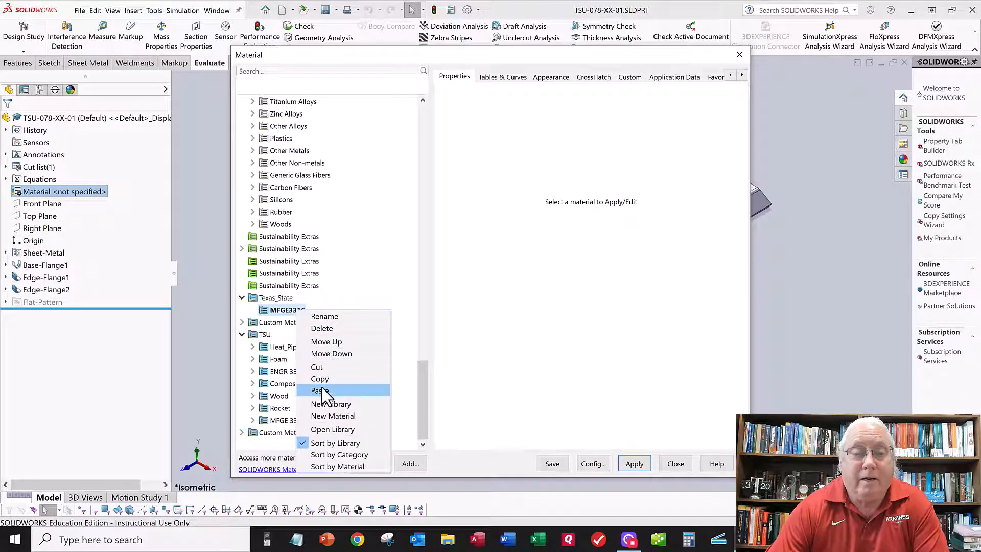
pyautogui.click(320, 391)
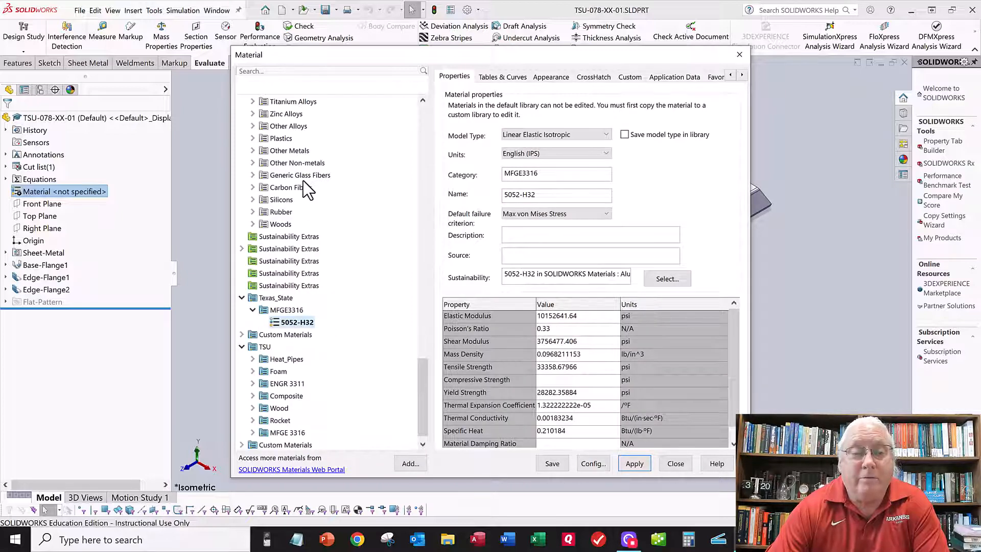
# - Compare the properties of 6061 Alloy in the Aluminium Alloys category with those of the 5052-H32 copy in MFGE3316
pyautogui.scroll(9, 307, 189)
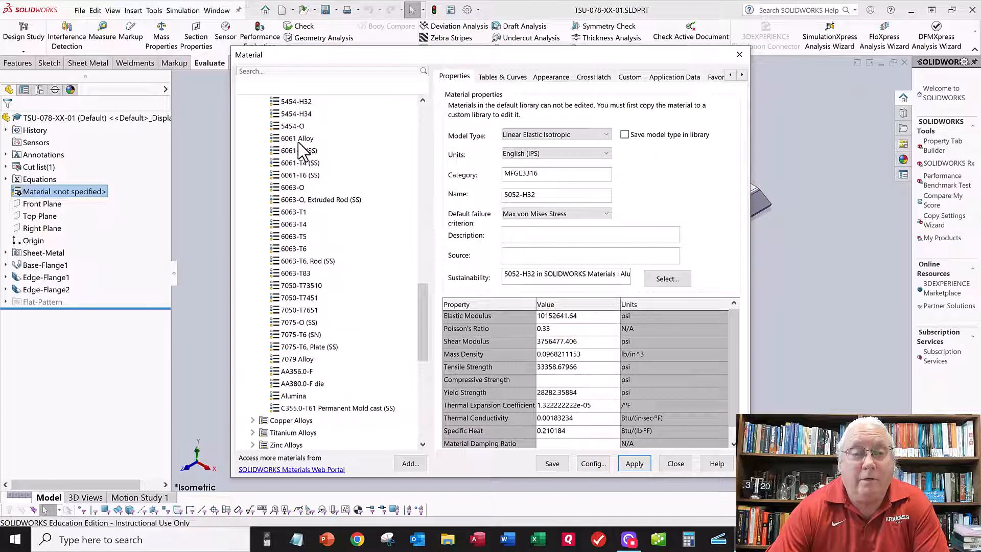
pyautogui.click(298, 139)
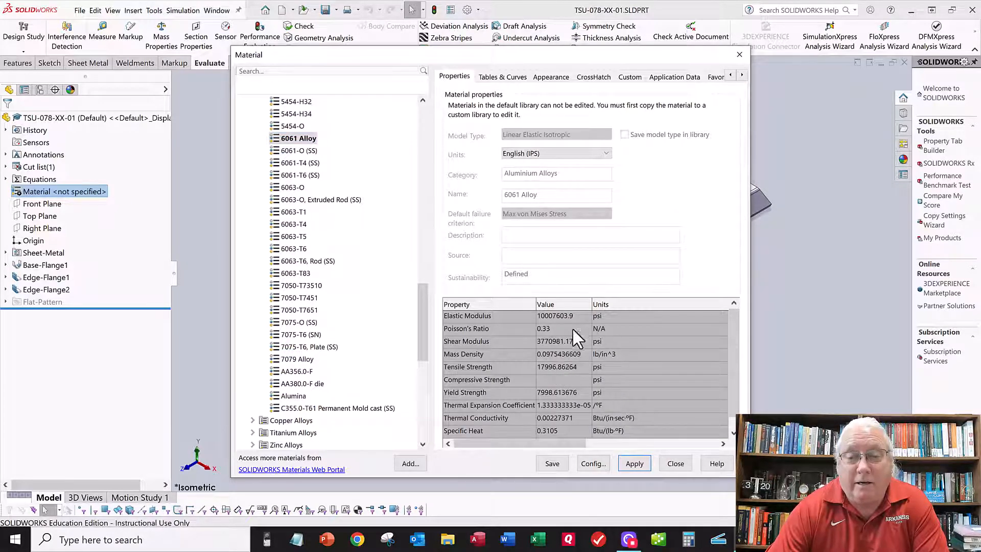
pyautogui.moveTo(425, 298); pyautogui.dragTo(418, 376)
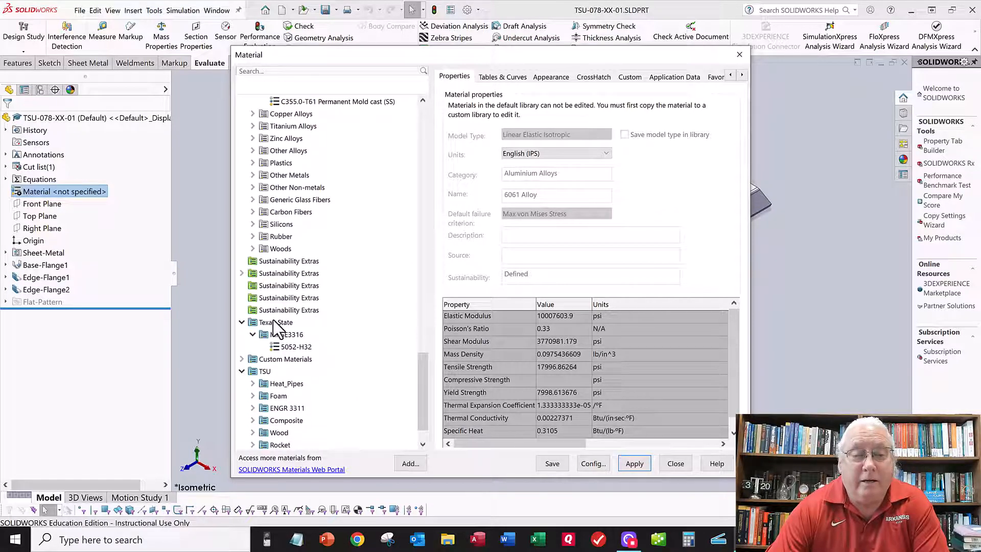
pyautogui.click(280, 345)
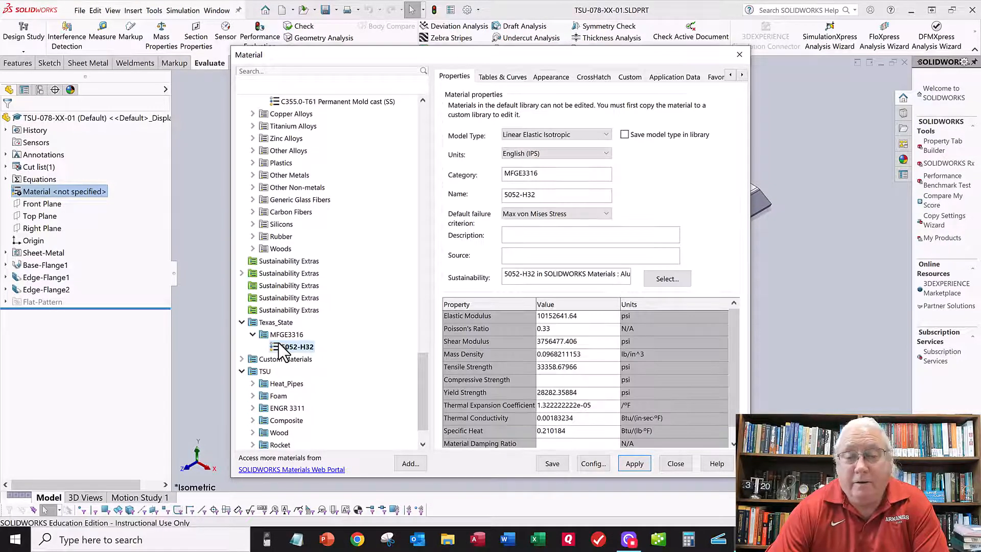
# - Rename the 5052-H32 copy in the MFGE3316 category as YourMaterial
pyautogui.scroll(-1, 280, 349)
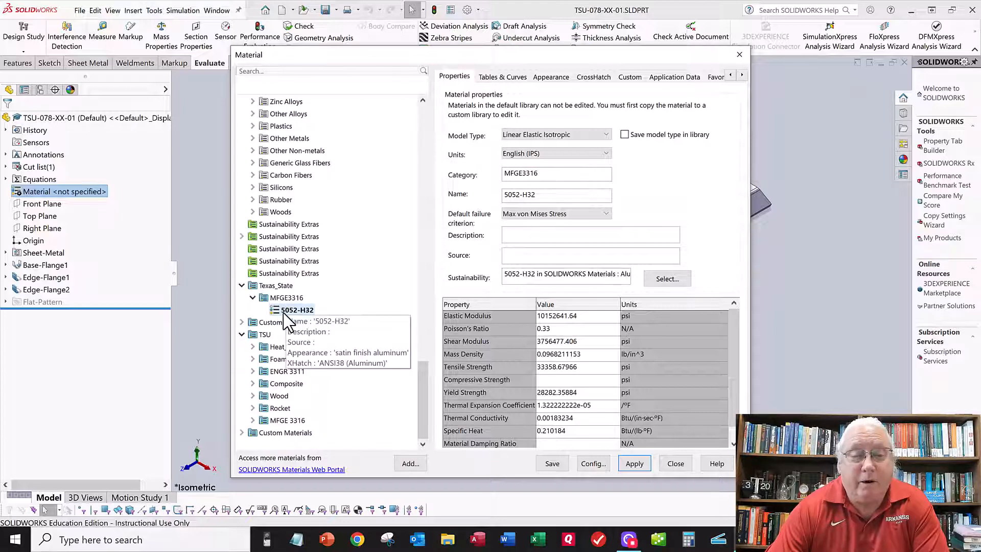
pyautogui.rightClick(284, 313)
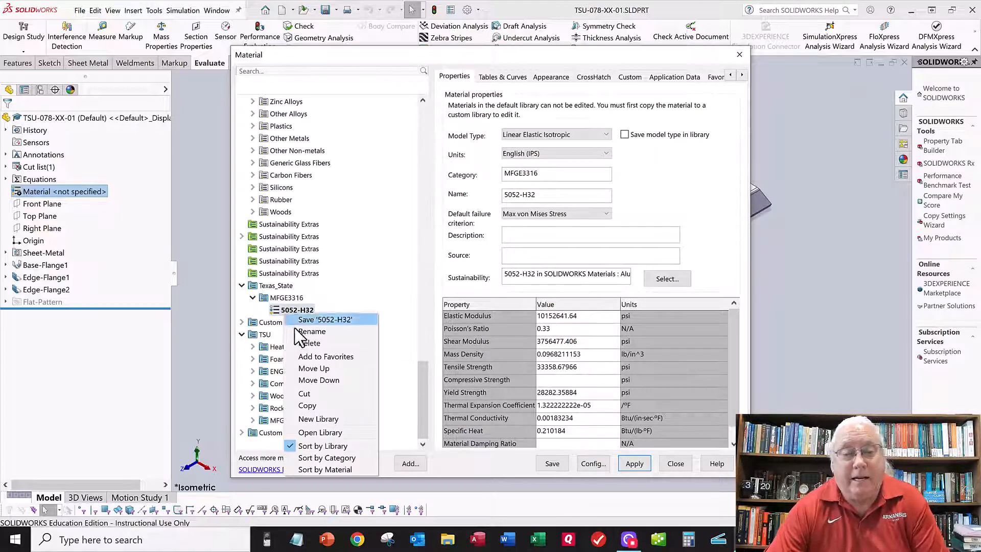
pyautogui.click(296, 330)
pyautogui.write('Your')
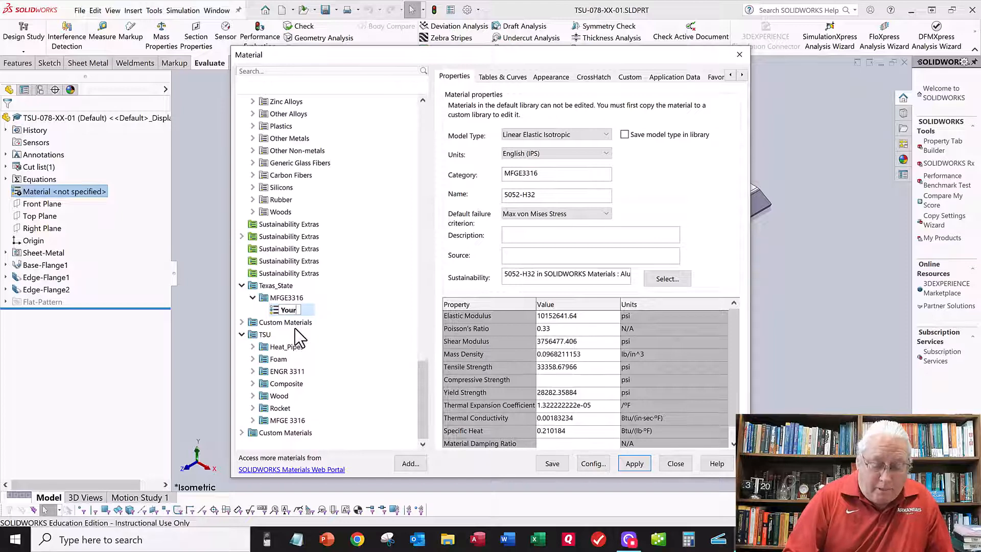
pyautogui.write('Materi')
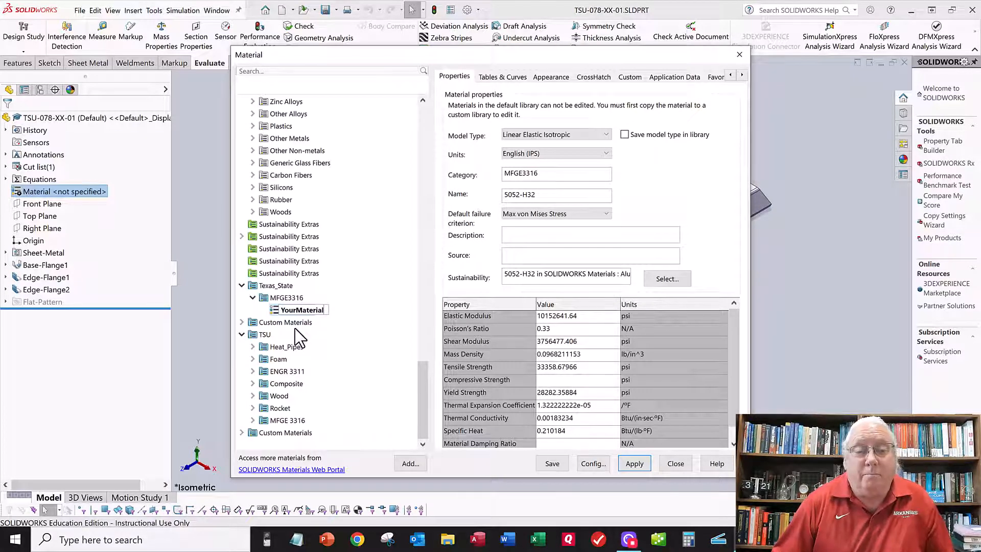
pyautogui.write('al')
pyautogui.press('Return')
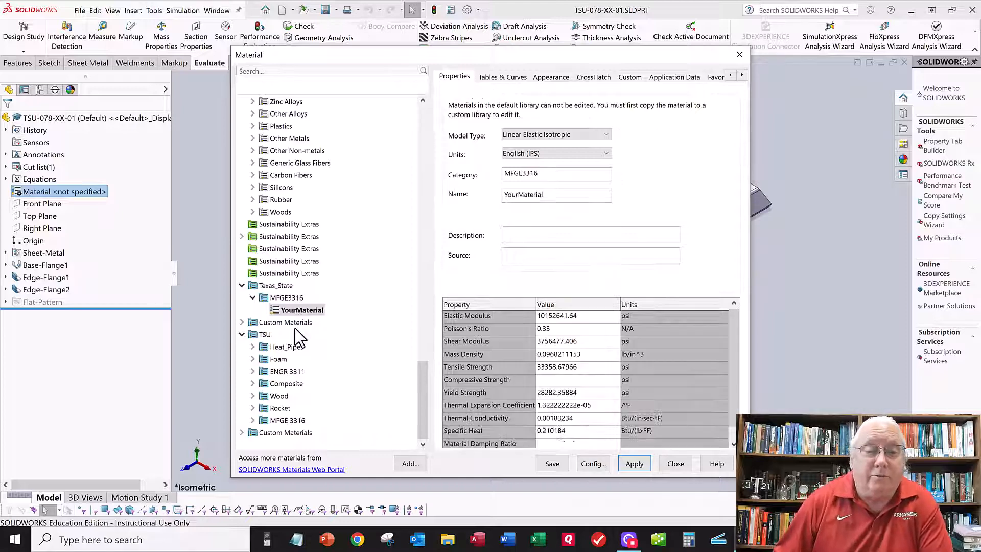
# - Clear the elastic modulus and shear modulus values of YourMaterial
pyautogui.click(585, 316)
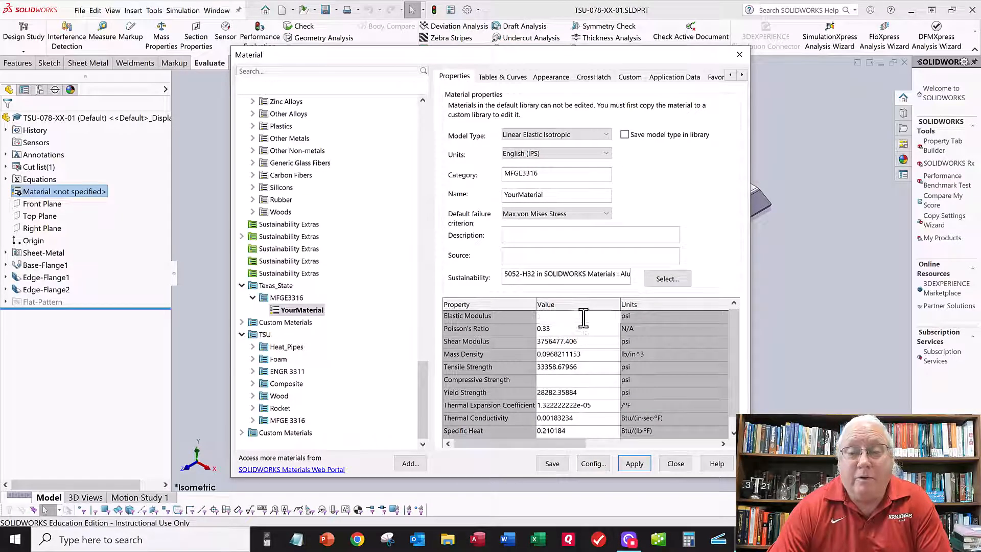
pyautogui.moveTo(588, 316); pyautogui.dragTo(507, 311)
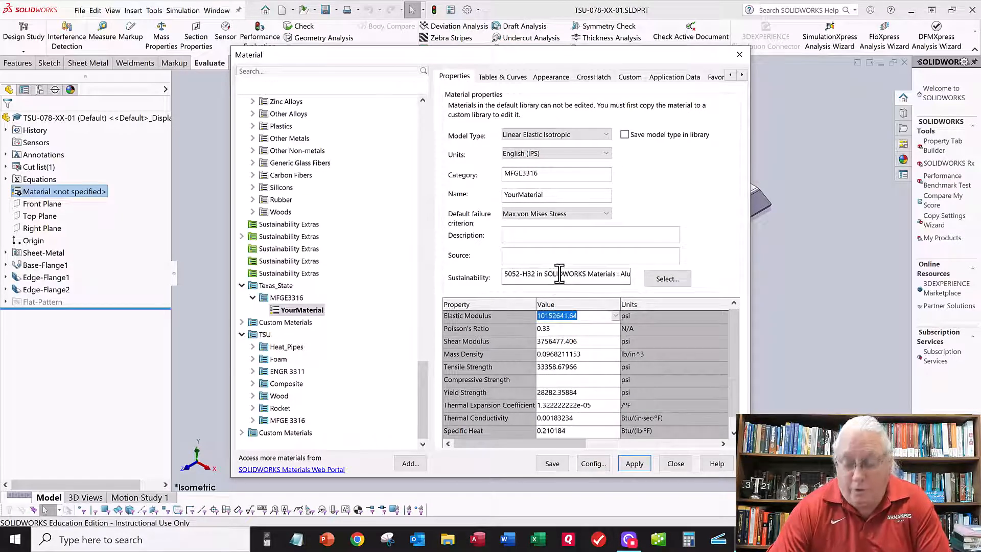
pyautogui.press('BackSpace')
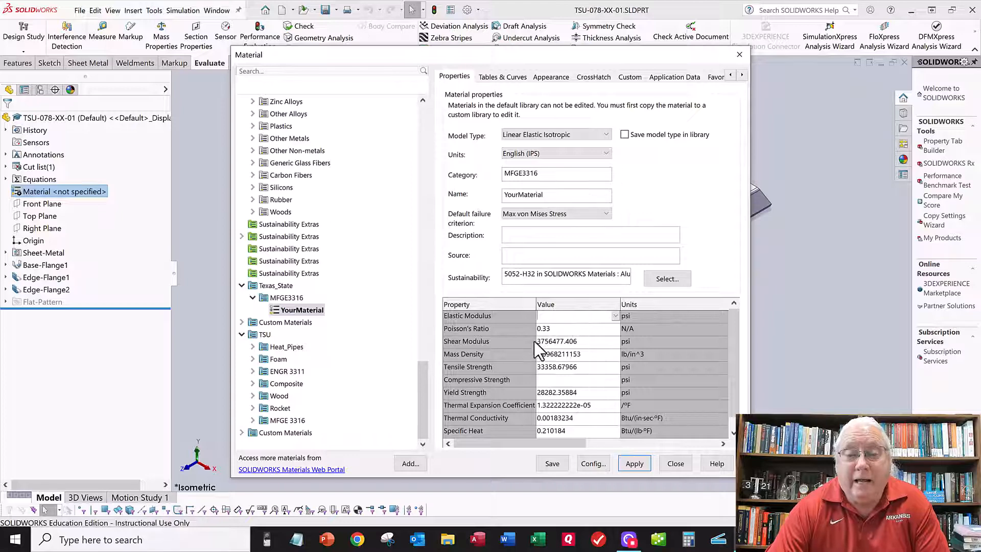
pyautogui.click(585, 342)
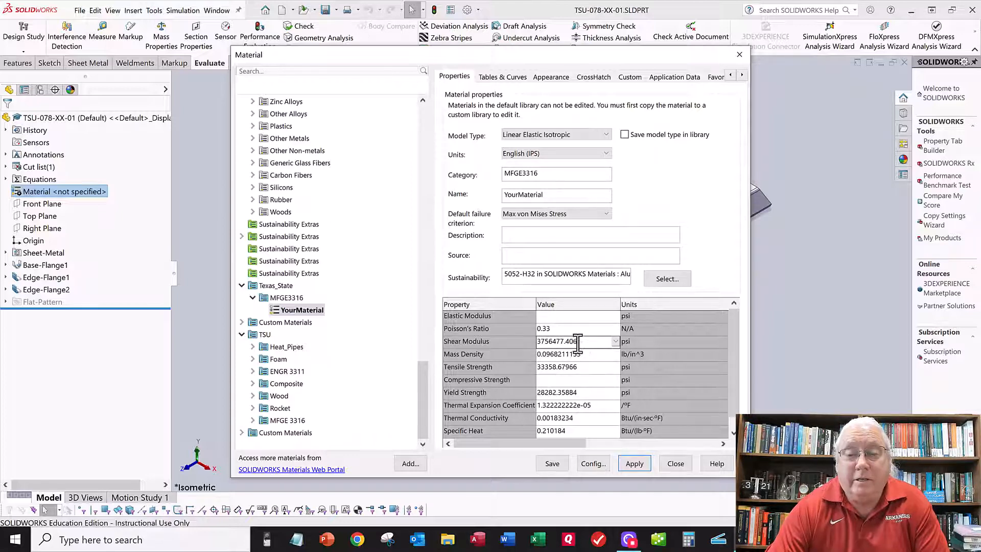
pyautogui.moveTo(583, 342); pyautogui.dragTo(519, 334)
pyautogui.press('Delete')
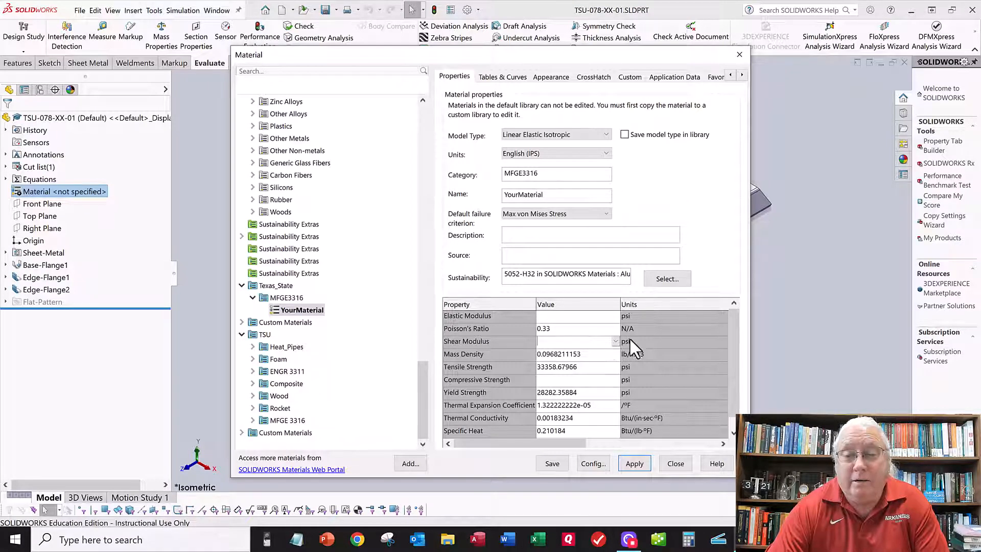
# - Clear the mass density, tensile strength and yield strength values of YourMaterial
pyautogui.click(582, 354)
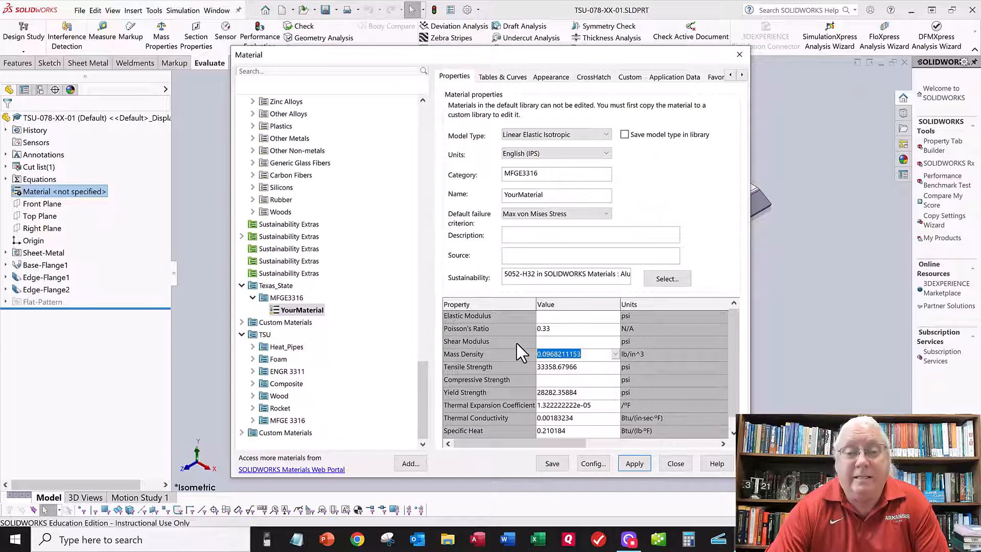
pyautogui.press('Delete')
pyautogui.click(556, 367)
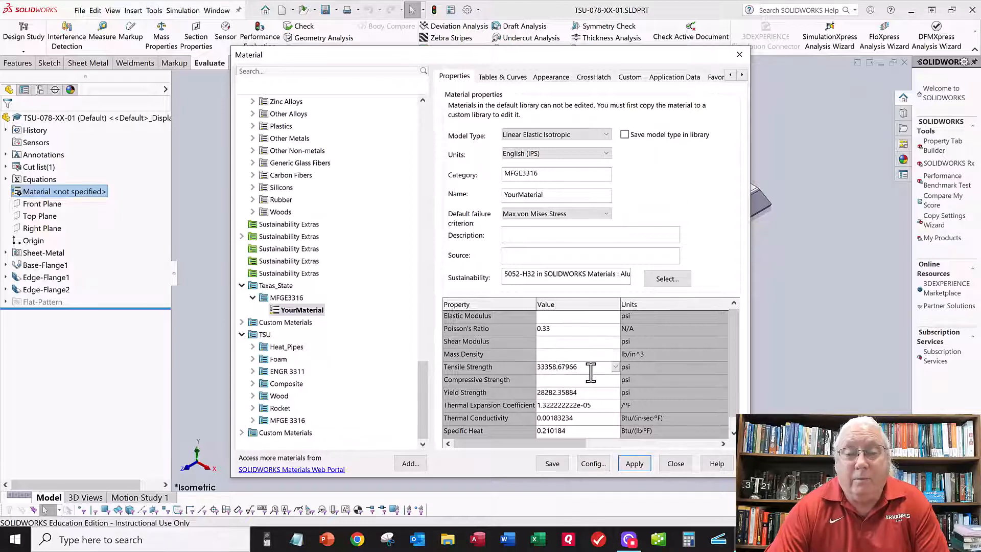
pyautogui.moveTo(591, 372); pyautogui.dragTo(529, 365)
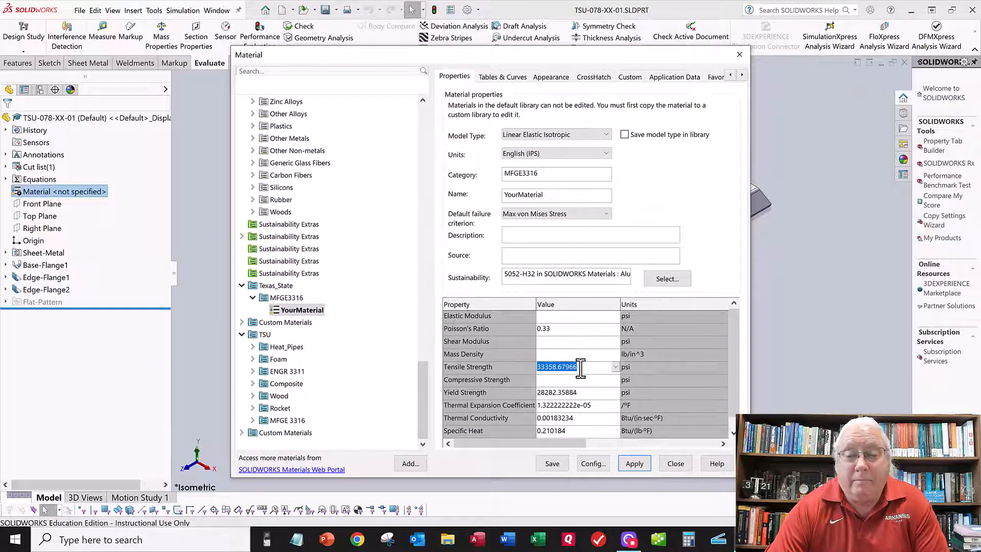
pyautogui.press('Delete')
pyautogui.click(587, 393)
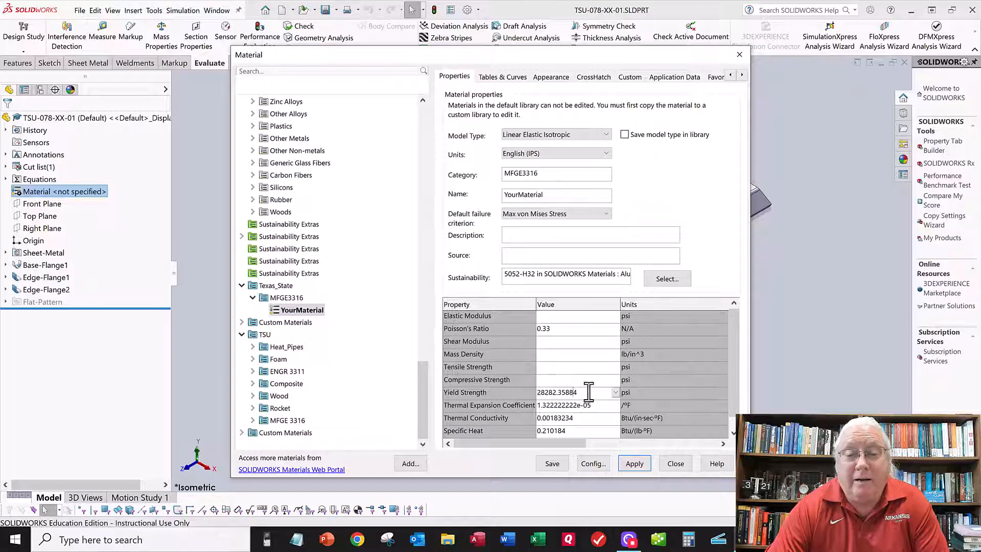
pyautogui.moveTo(590, 393); pyautogui.dragTo(522, 381)
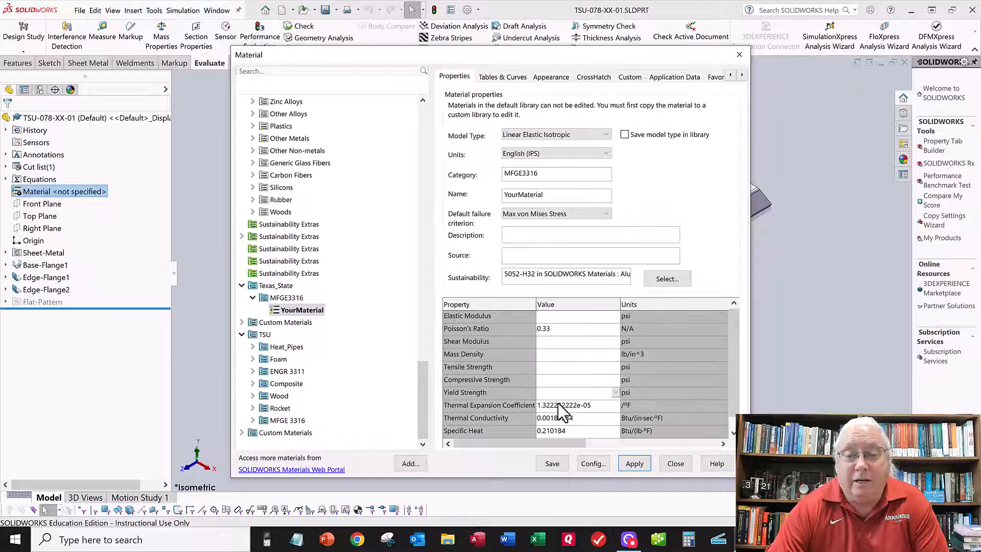
# - Close the material editor and discard the changes made to the custom material libraries
pyautogui.moveTo(736, 407); pyautogui.dragTo(730, 375)
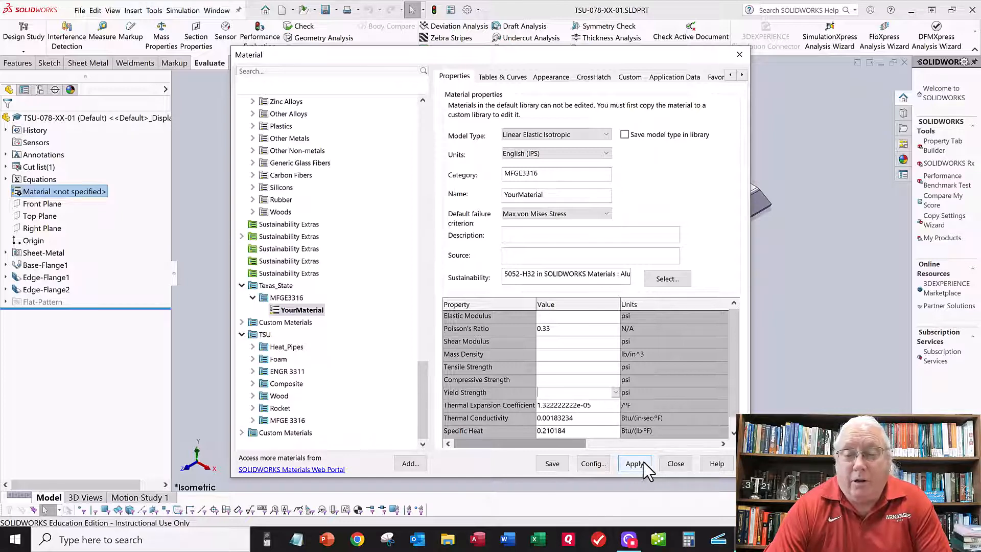
pyautogui.click(678, 465)
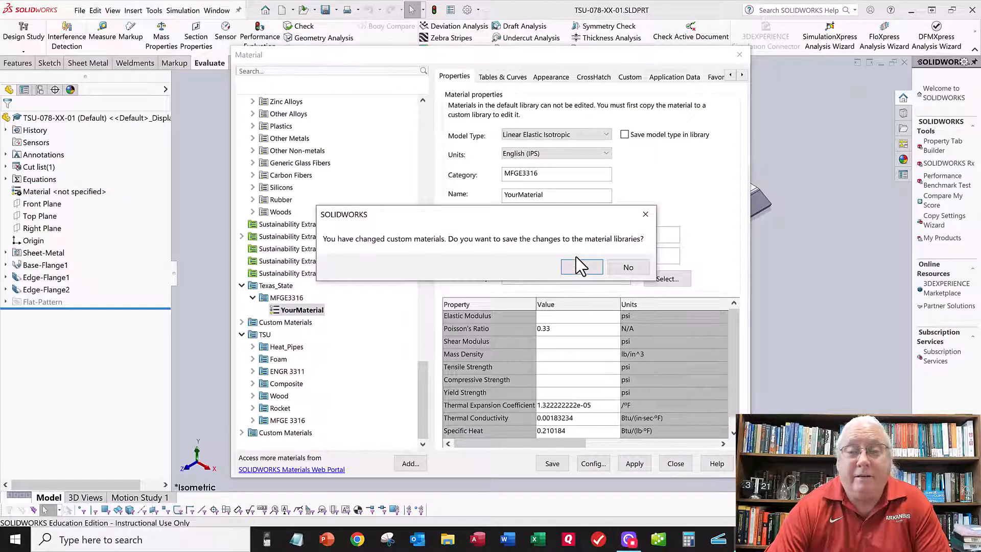
pyautogui.click(626, 266)
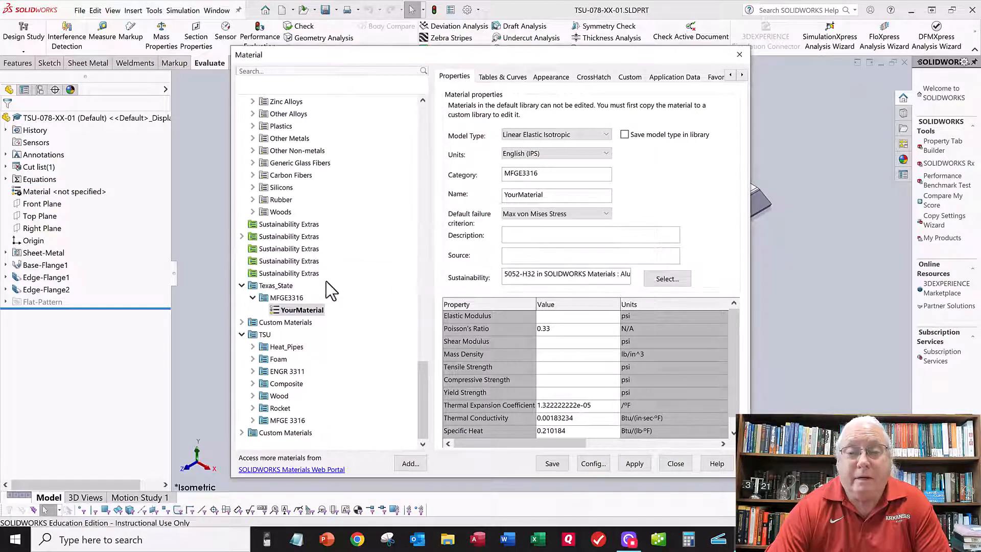
# - Apply the CS Type B Steel material from the MFGE 3316 category of the TSU library to the part
pyautogui.rightClick(56, 189)
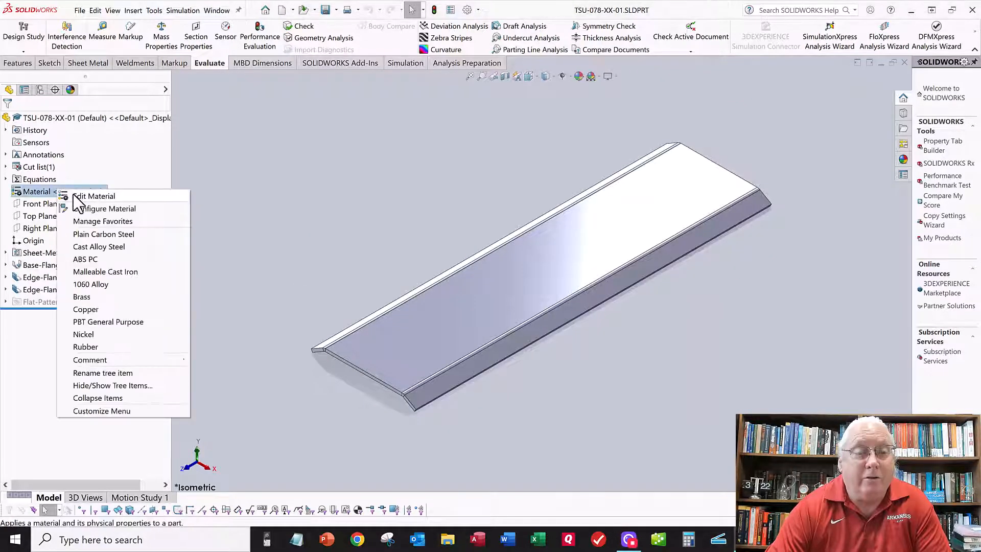
pyautogui.click(137, 200)
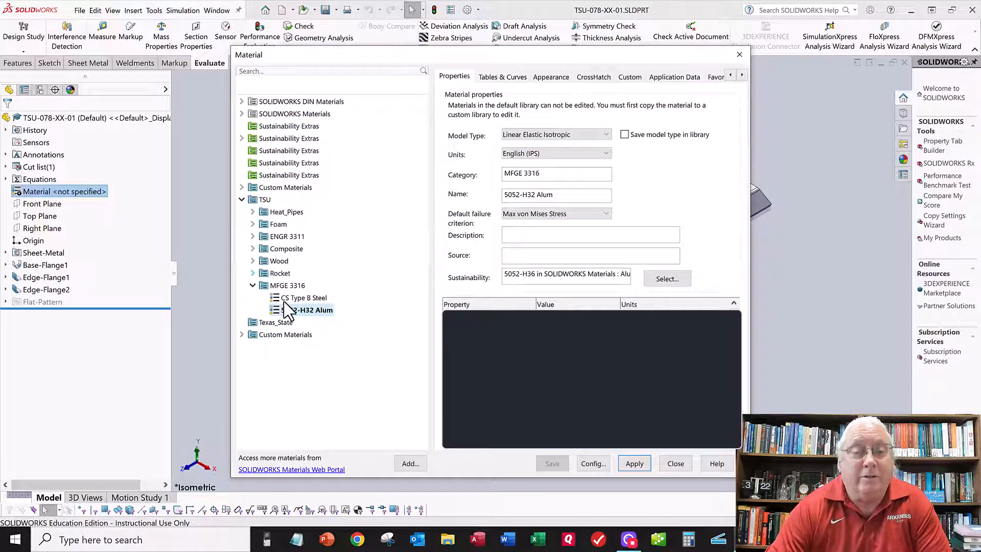
pyautogui.click(287, 263)
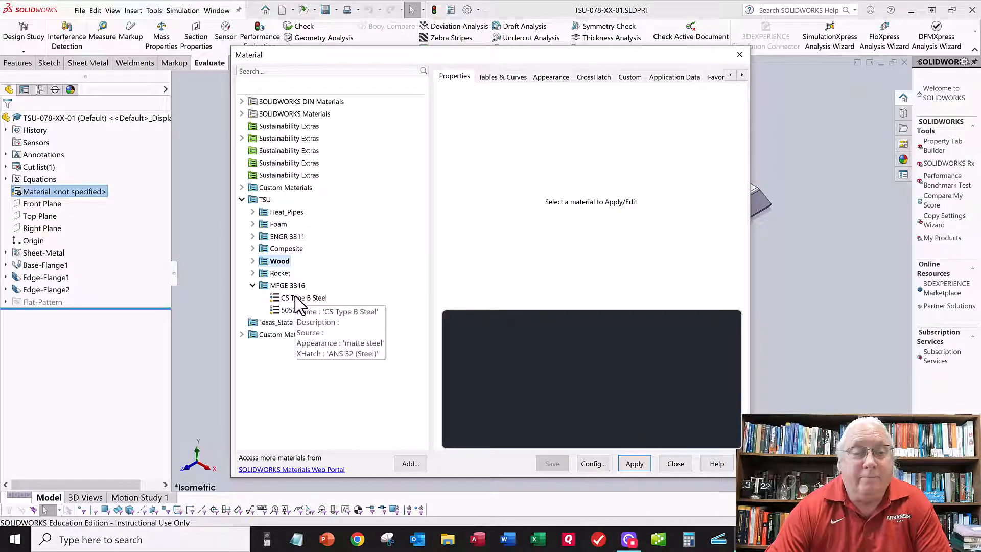
pyautogui.click(297, 297)
pyautogui.rightClick(297, 298)
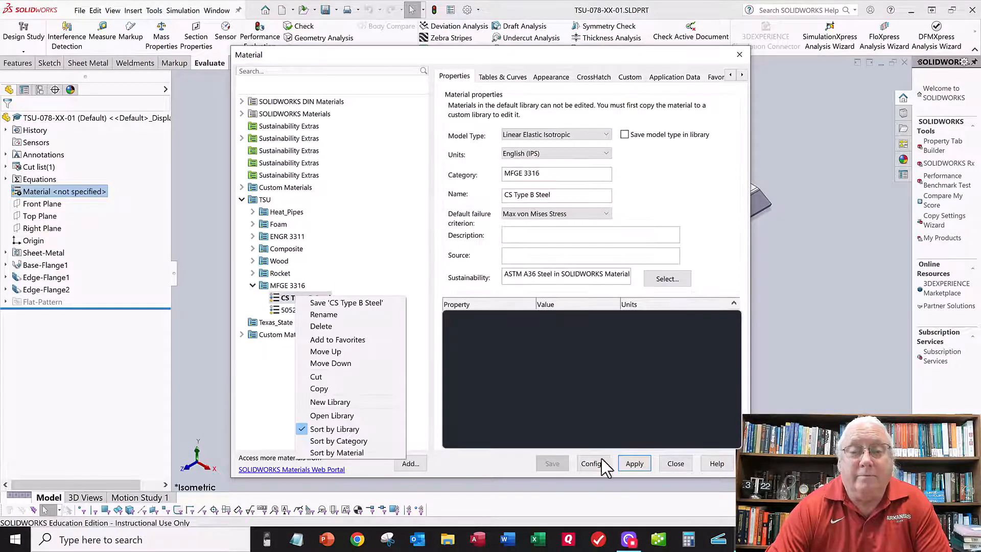
pyautogui.click(669, 460)
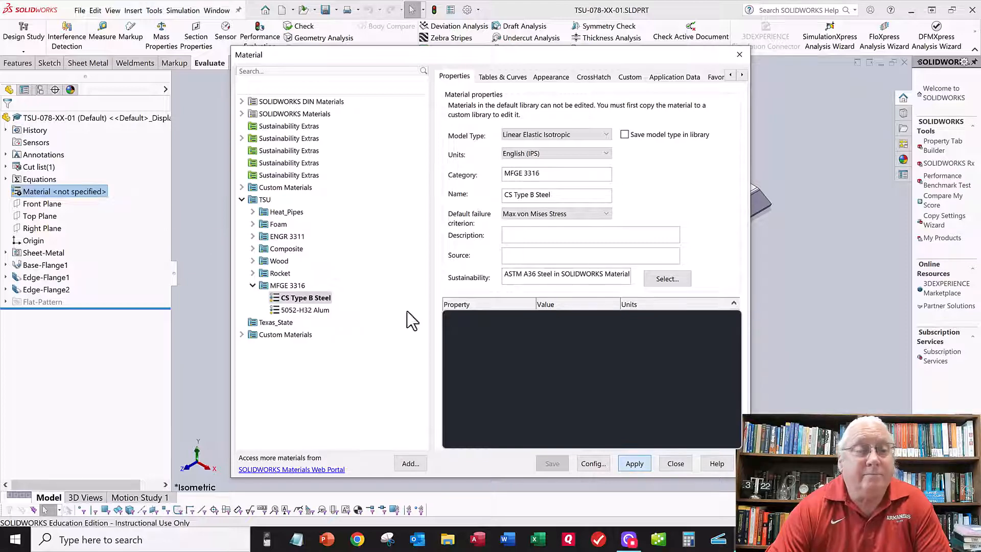
pyautogui.click(671, 461)
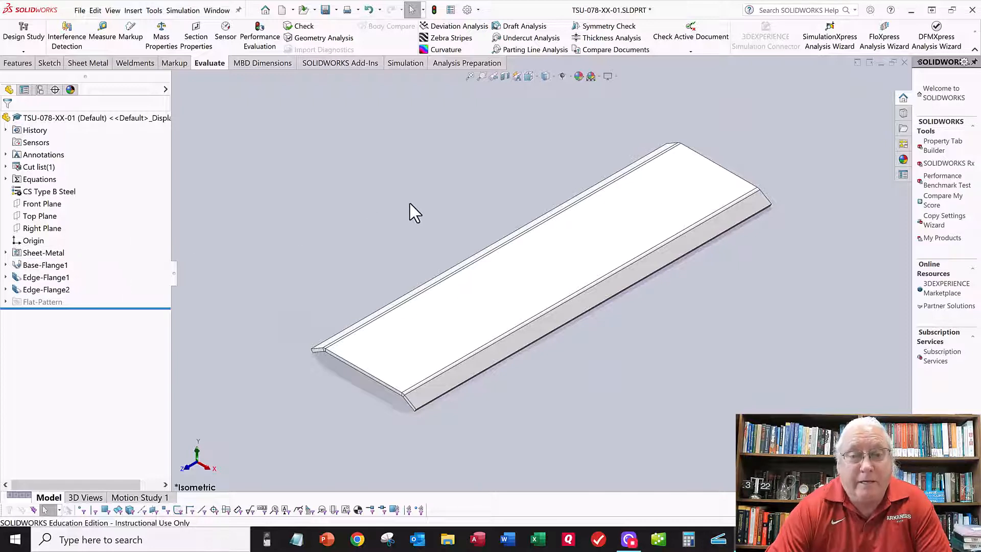
# - Review the Sheet-Metal feature's bend radius, thickness and K-factor without changing them, and inspect the base flange's dimensions
pyautogui.rightClick(34, 258)
pyautogui.click(34, 238)
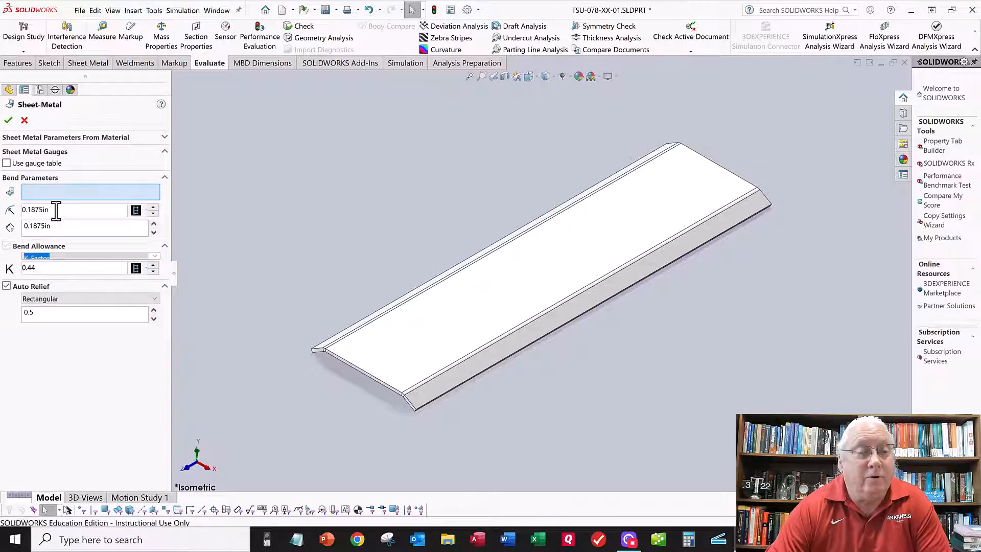
pyautogui.moveTo(52, 210); pyautogui.dragTo(23, 226)
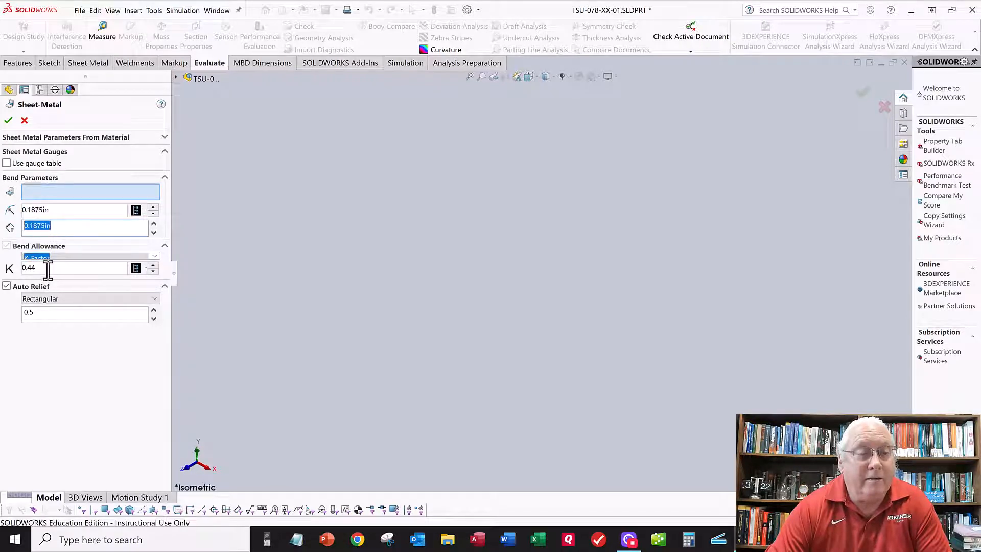
pyautogui.moveTo(48, 268); pyautogui.dragTo(22, 267)
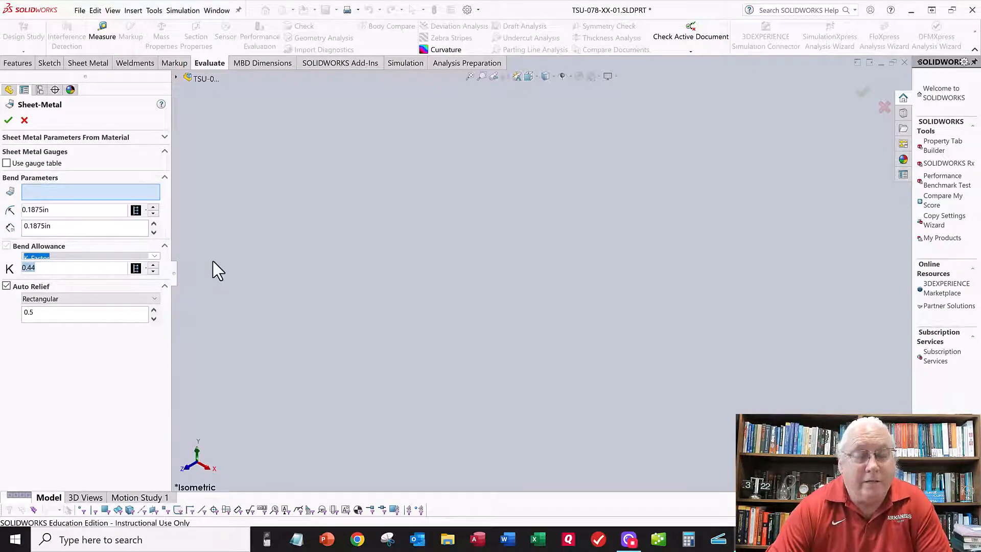
pyautogui.click(24, 121)
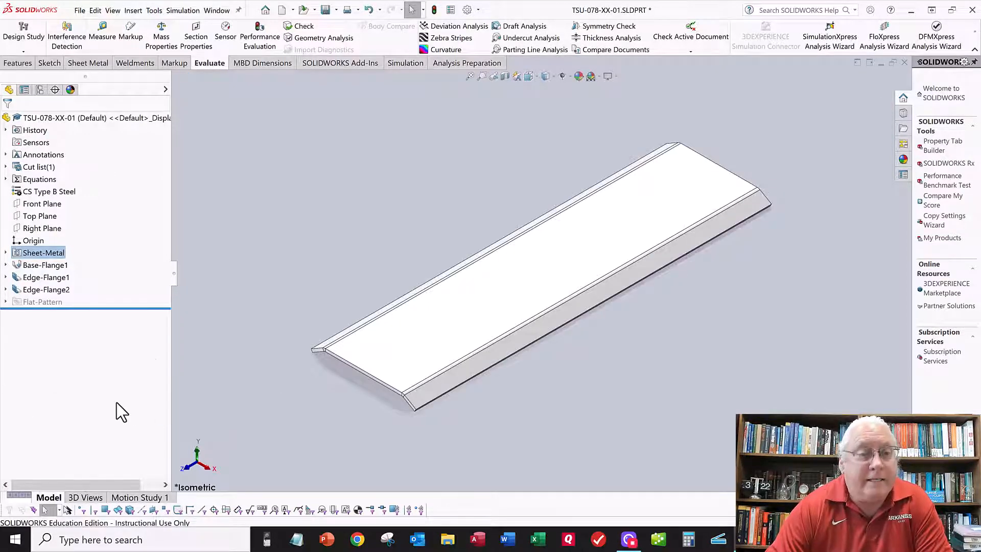
pyautogui.click(51, 267)
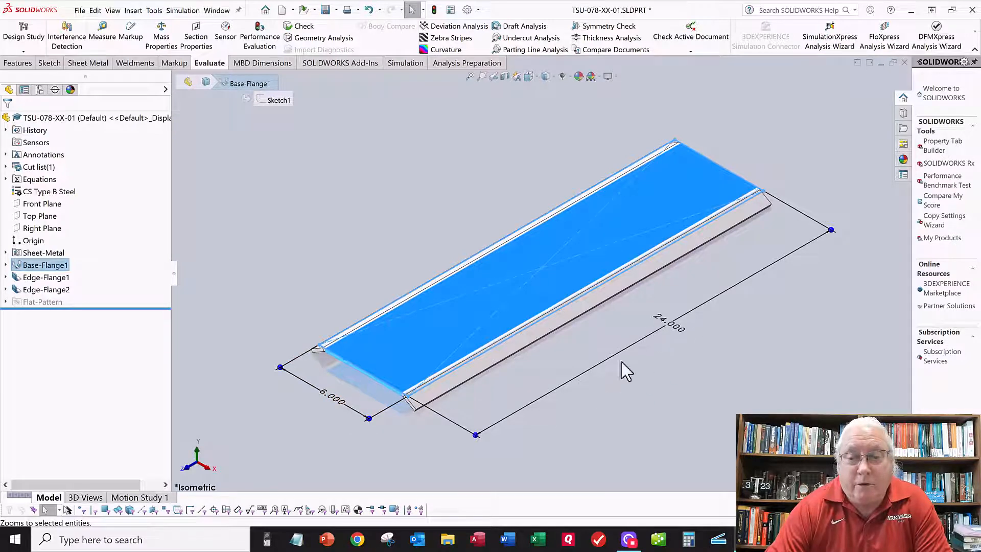
# - Edit Edge-Flange1 to set its flange angle to 60 degrees and its length to 2 in
pyautogui.click(38, 278)
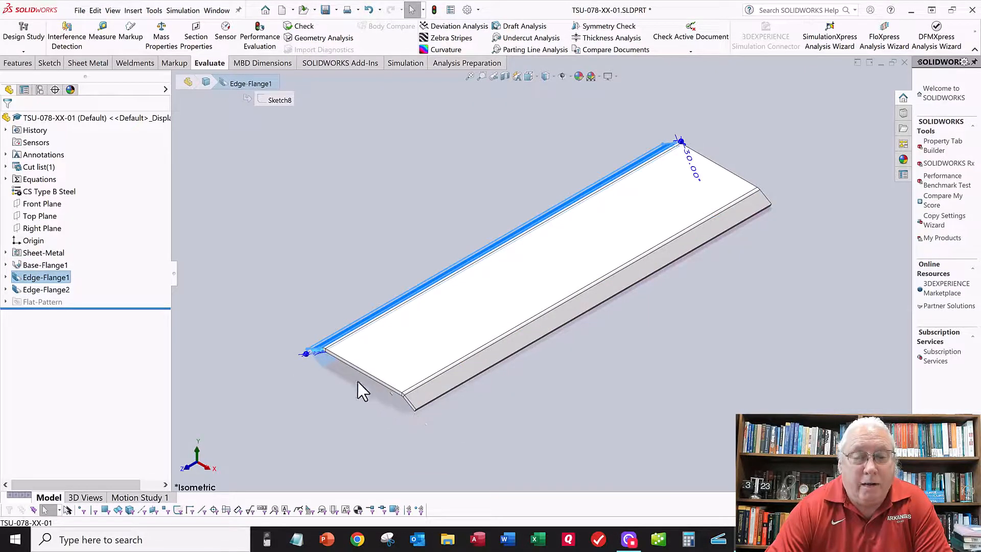
pyautogui.rightClick(50, 278)
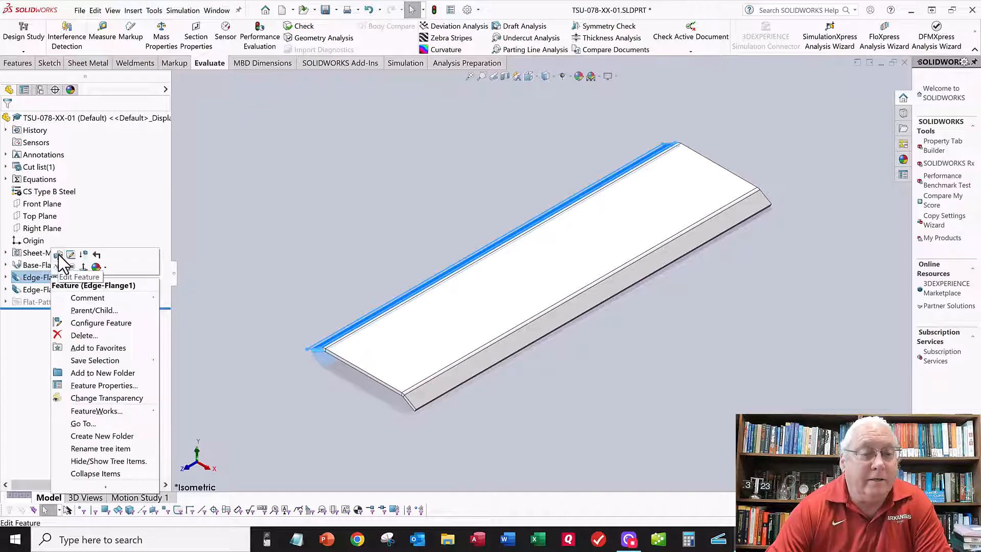
pyautogui.click(58, 256)
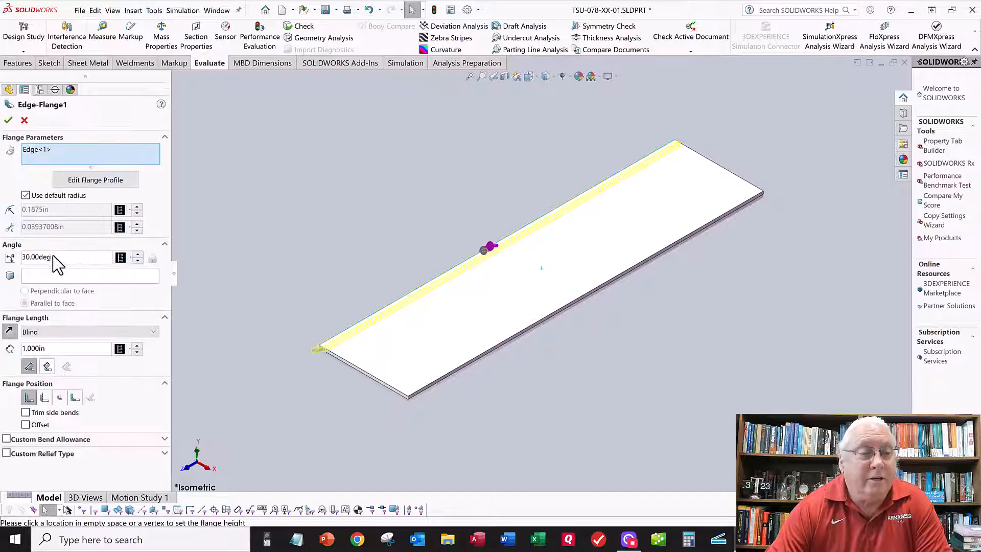
pyautogui.moveTo(20, 257); pyautogui.dragTo(83, 254)
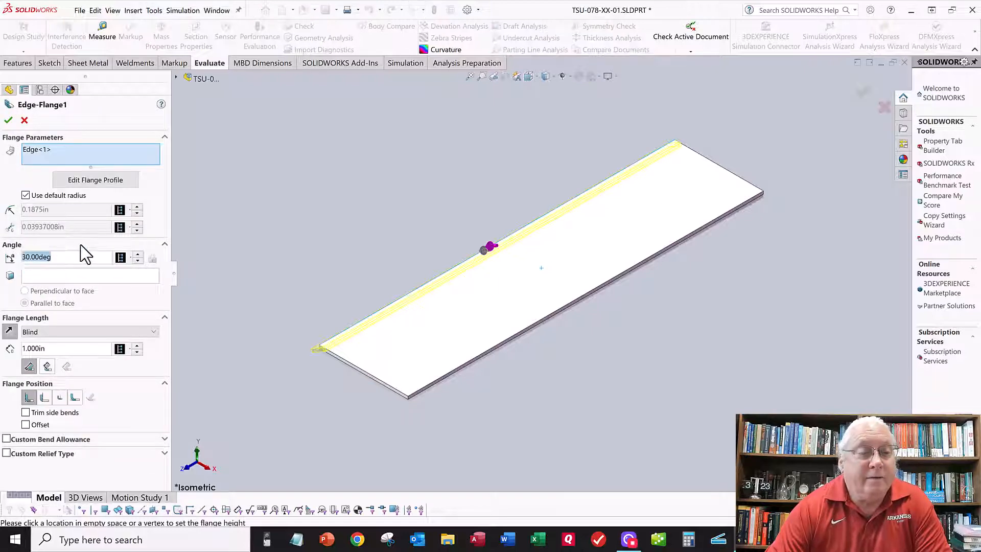
pyautogui.write('60')
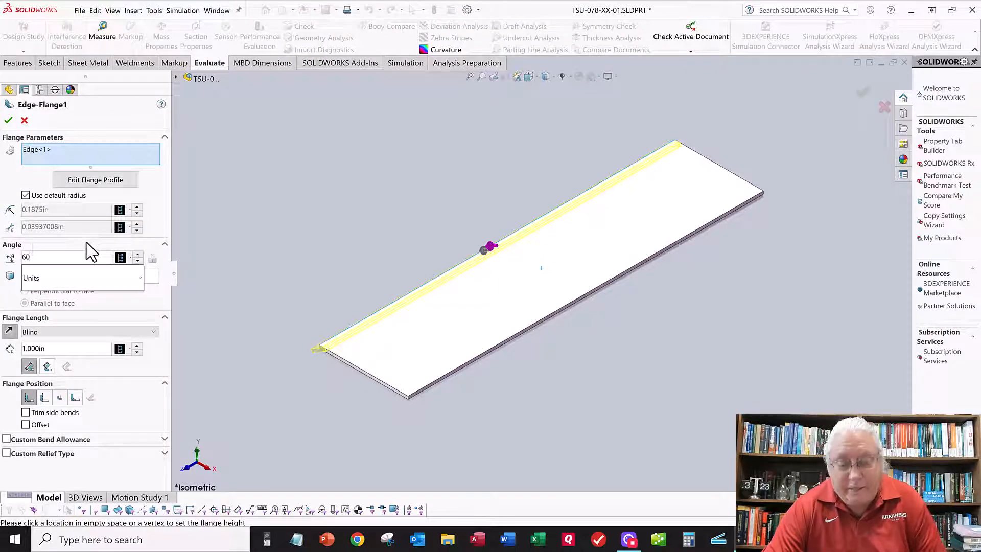
pyautogui.press('Return')
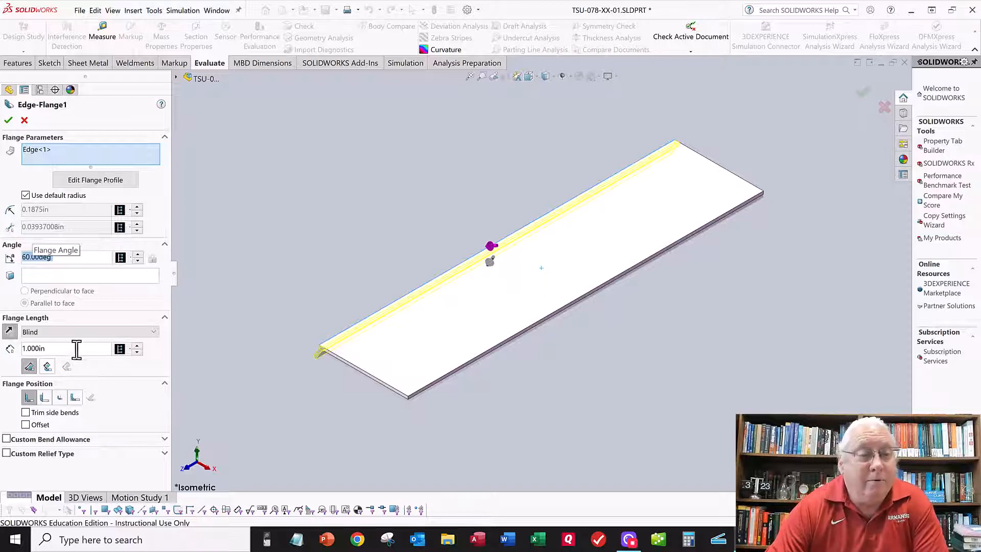
pyautogui.moveTo(75, 351); pyautogui.dragTo(9, 348)
pyautogui.write('2')
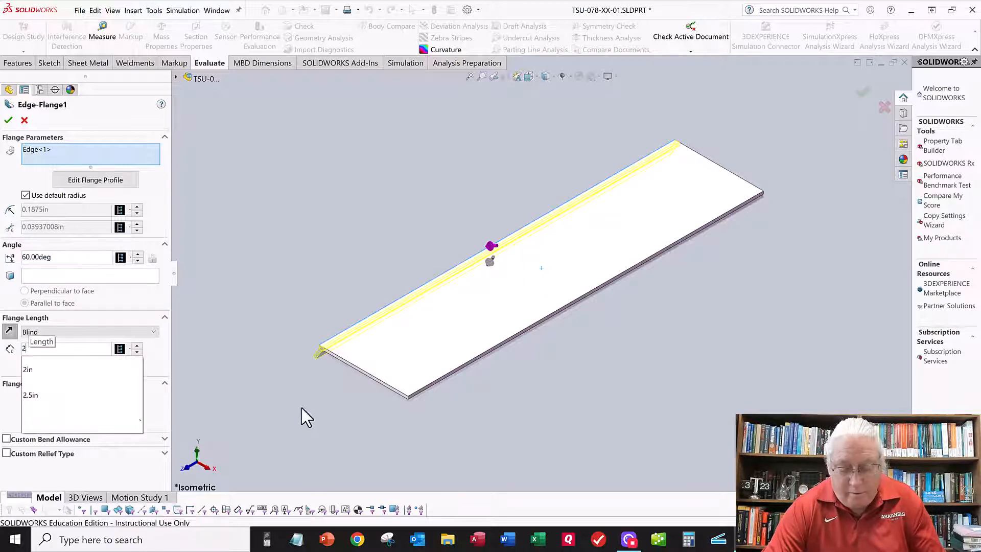
pyautogui.press('Return')
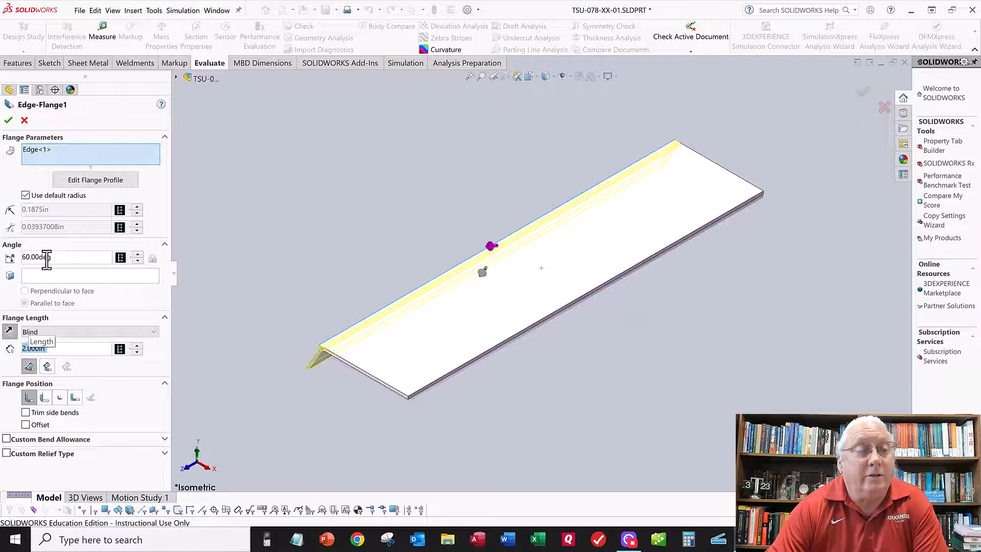
pyautogui.click(9, 121)
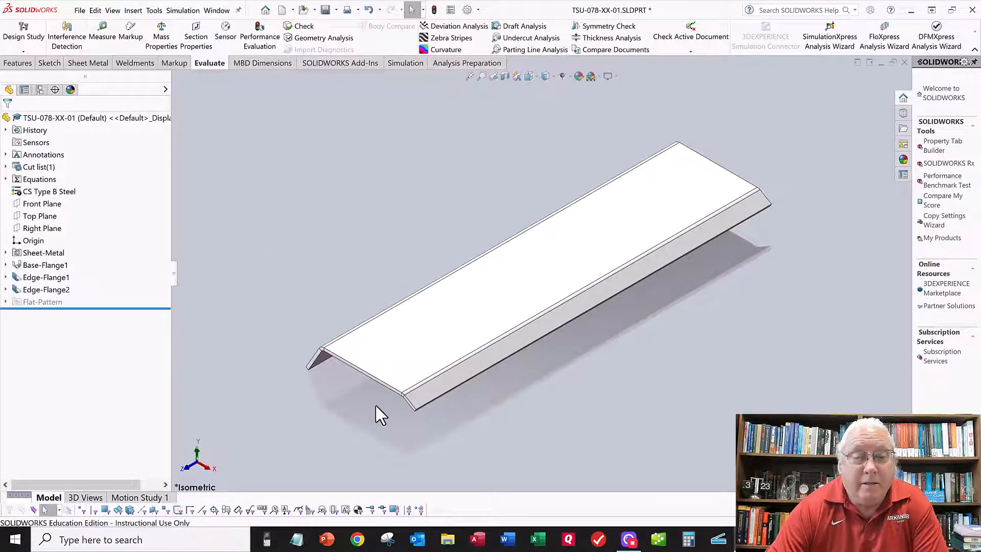
# - Edit Edge-Flange2 to match the opposite flange, with a 60-degree angle and a 2 in length
pyautogui.moveTo(375, 403); pyautogui.dragTo(384, 379, button='middle')
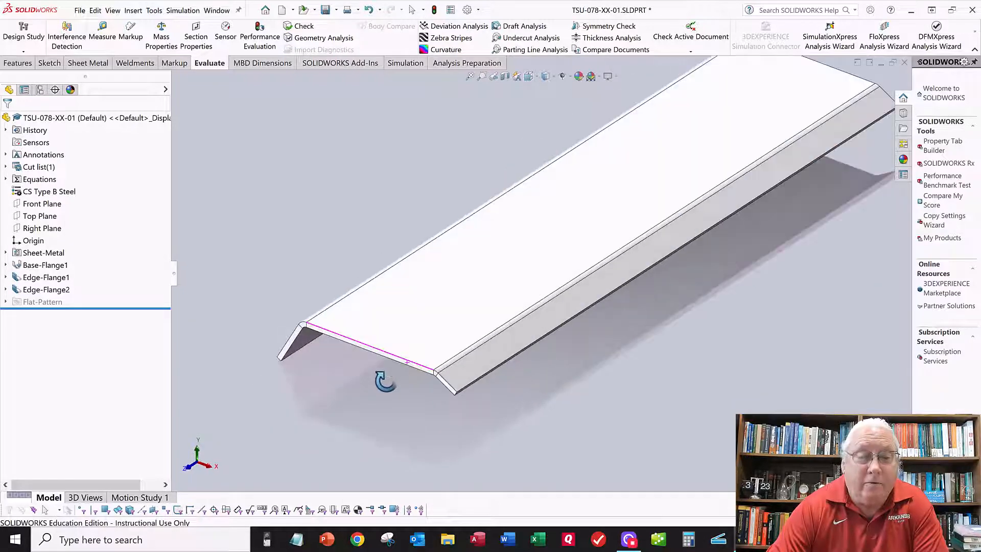
pyautogui.rightClick(45, 289)
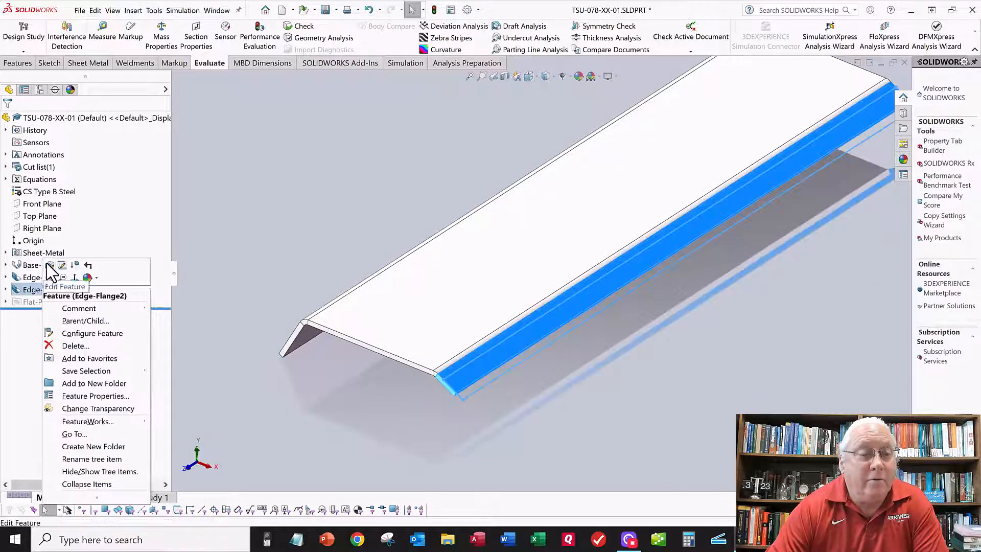
pyautogui.click(49, 266)
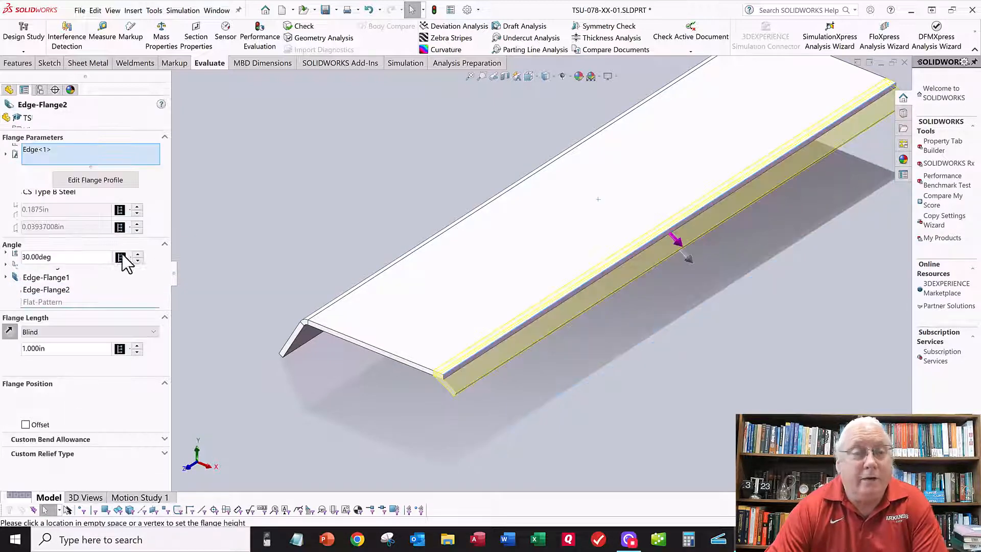
pyautogui.doubleClick(24, 258)
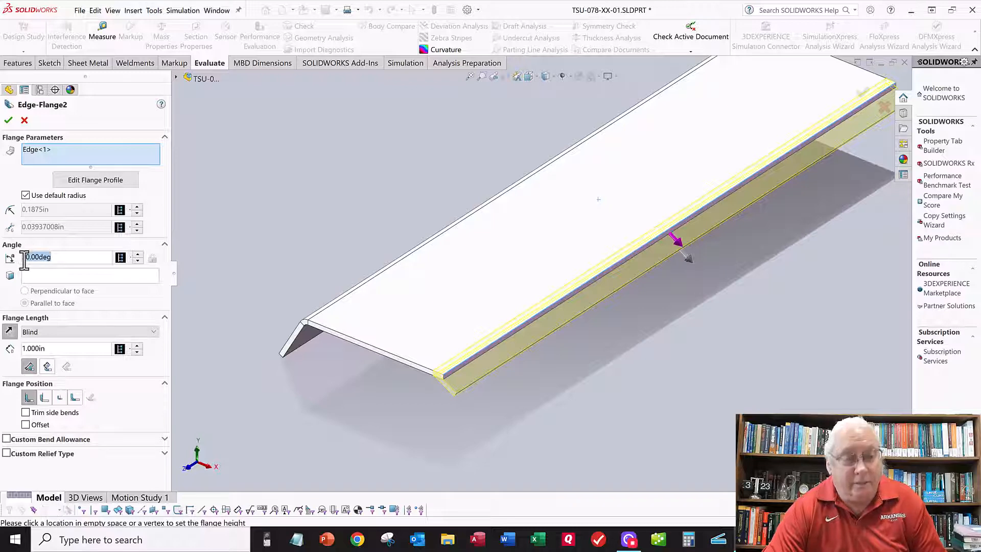
pyautogui.write('60')
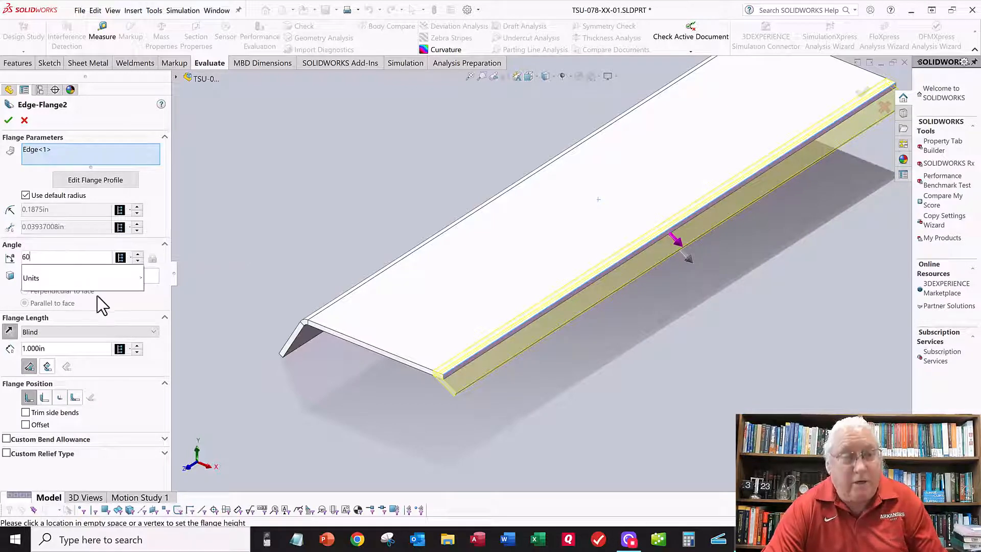
pyautogui.press('Return')
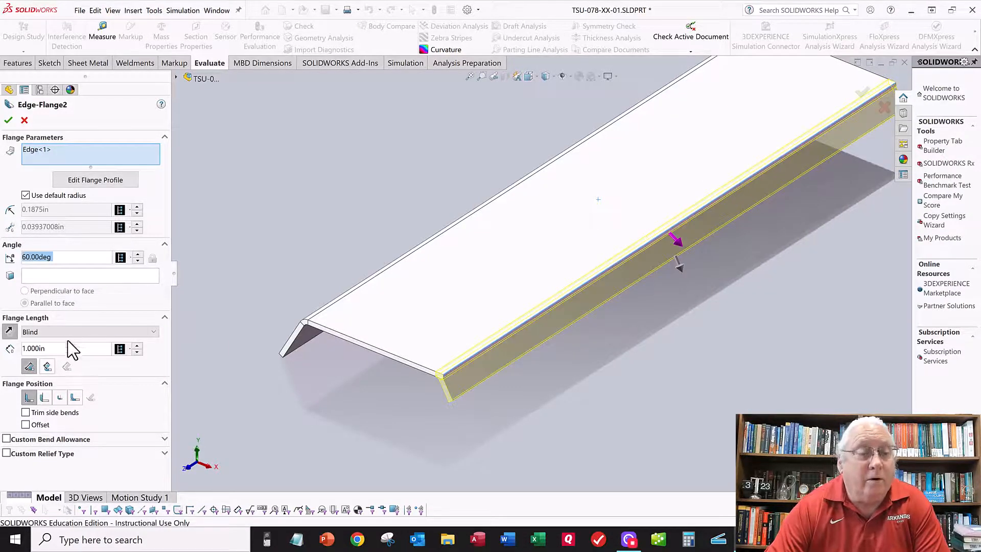
pyautogui.doubleClick(25, 348)
pyautogui.write('2')
pyautogui.press('Return')
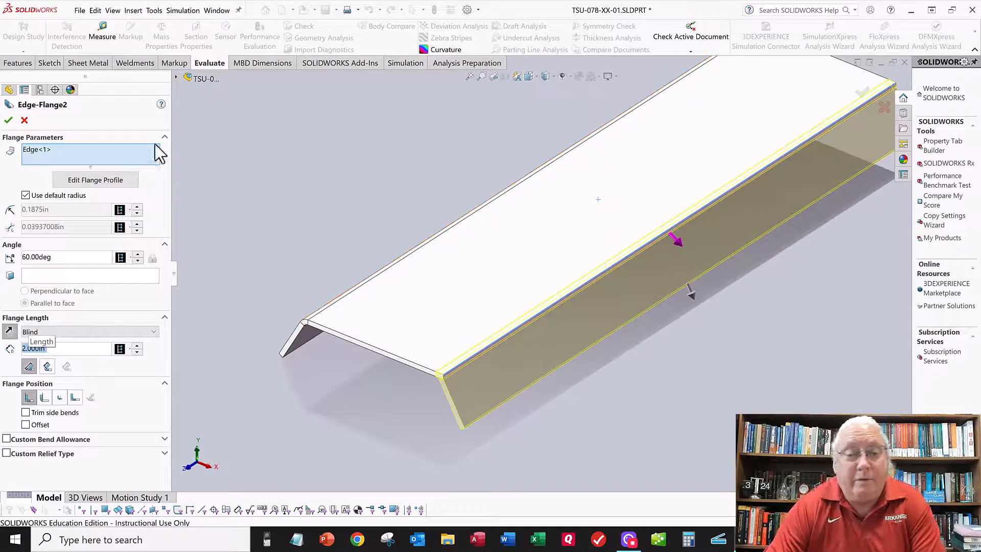
pyautogui.click(8, 120)
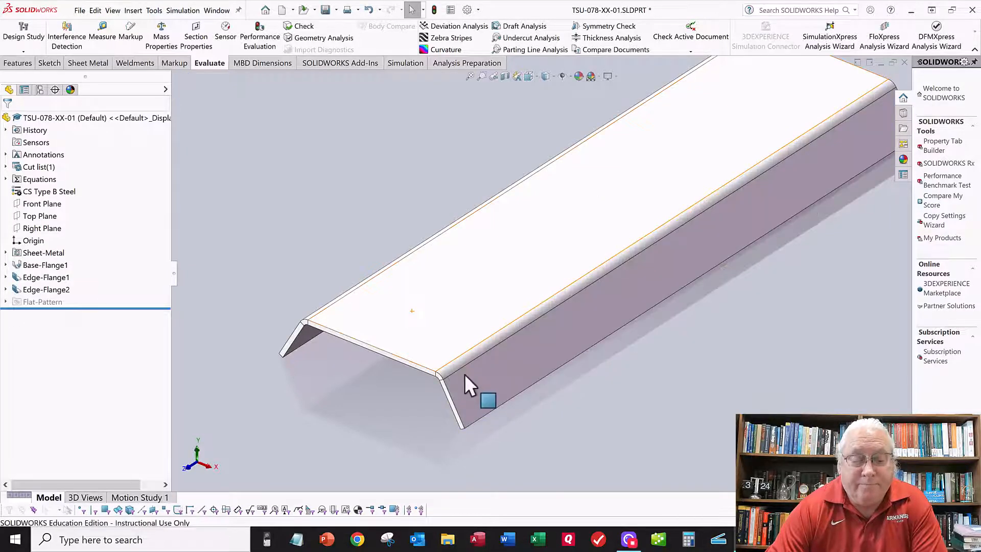
# - Unsuppress Flat-Pattern1 in the Flat-Pattern folder to flatten the sheet-metal part
pyautogui.scroll(3, 464, 374)
pyautogui.moveTo(476, 344)
pyautogui.mouseDown(button='middle')
pyautogui.moveTo(486, 324)
pyautogui.moveTo(466, 336)
pyautogui.mouseUp(button='middle')
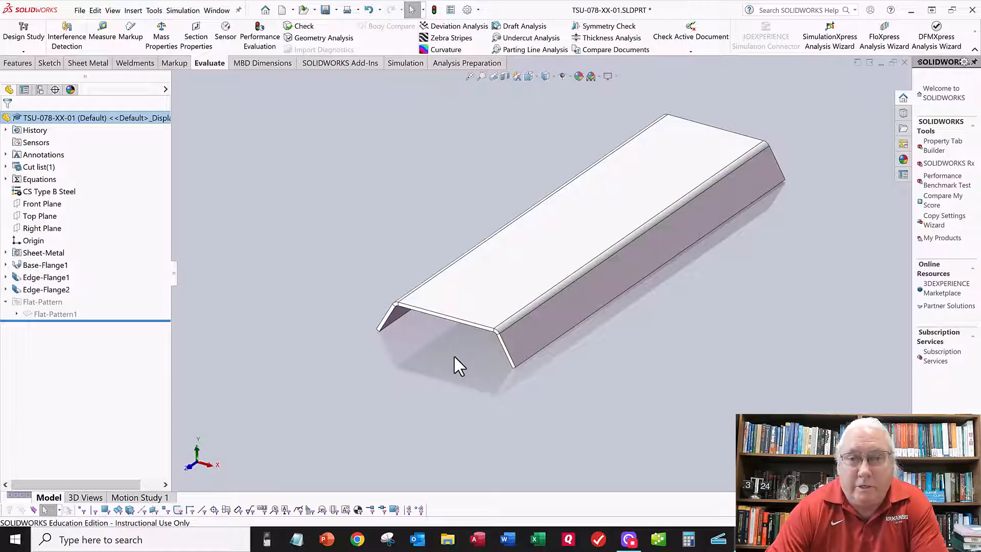
pyautogui.click(5, 302)
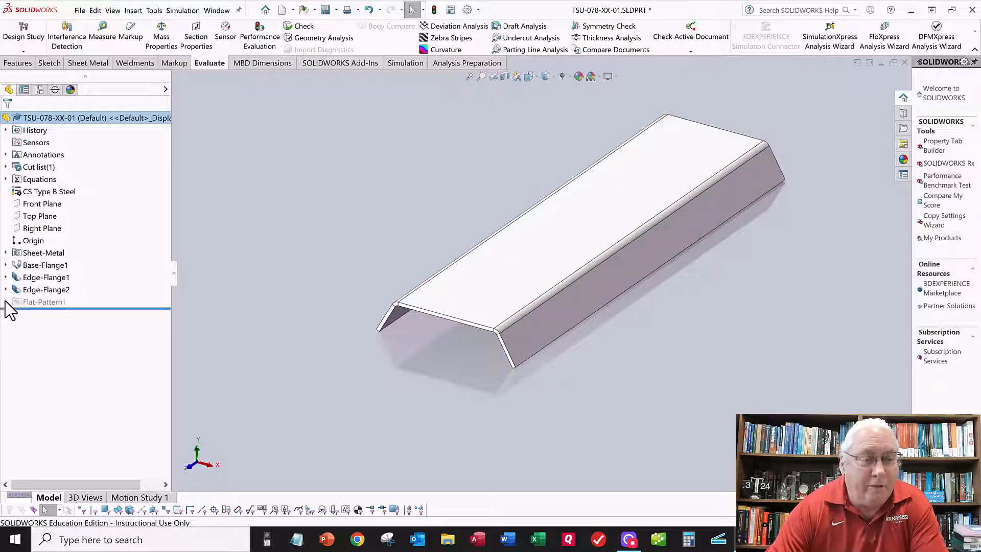
pyautogui.click(5, 302)
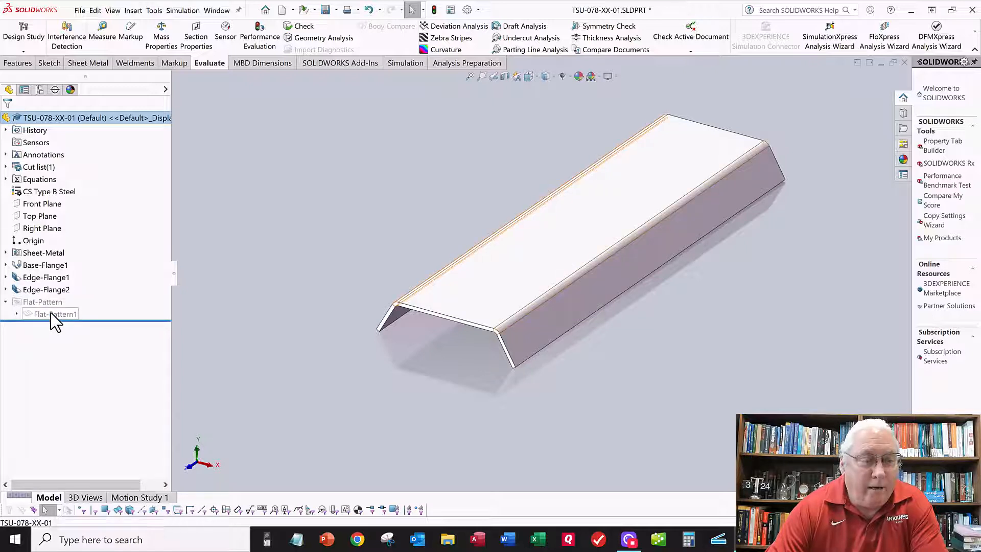
pyautogui.rightClick(51, 312)
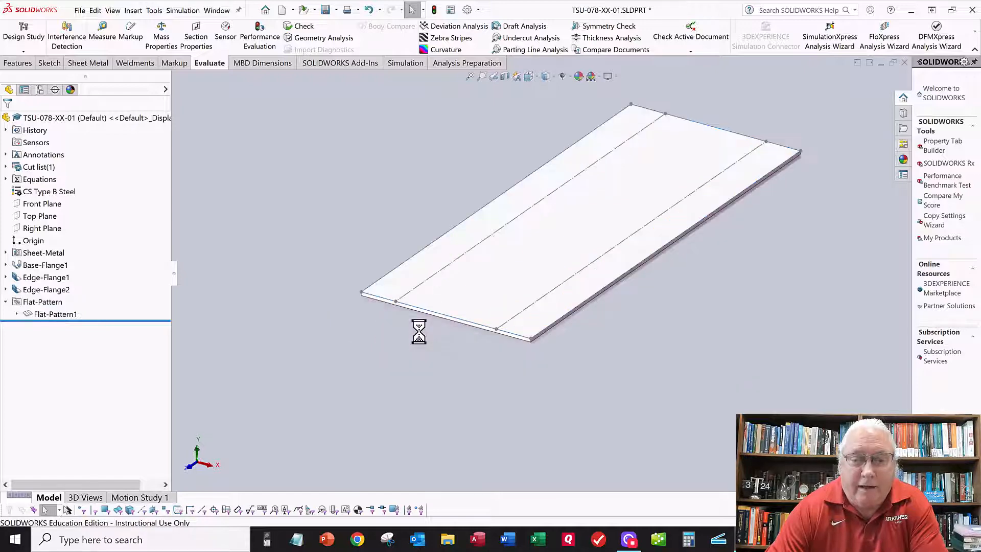
# - Measure the length of the flattened part's lower end edge running across both bend lines, then close the measurement
pyautogui.scroll(-5, 410, 324)
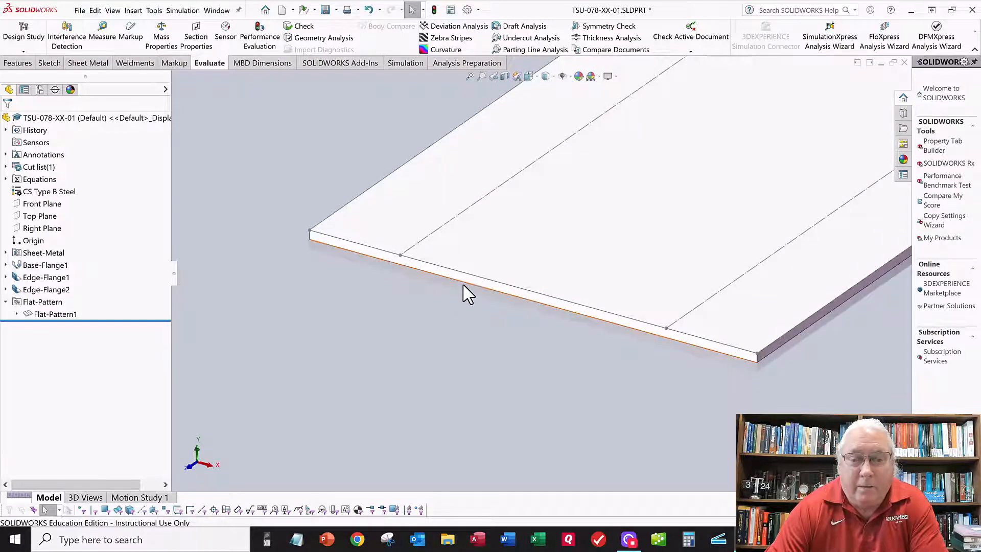
pyautogui.click(423, 343)
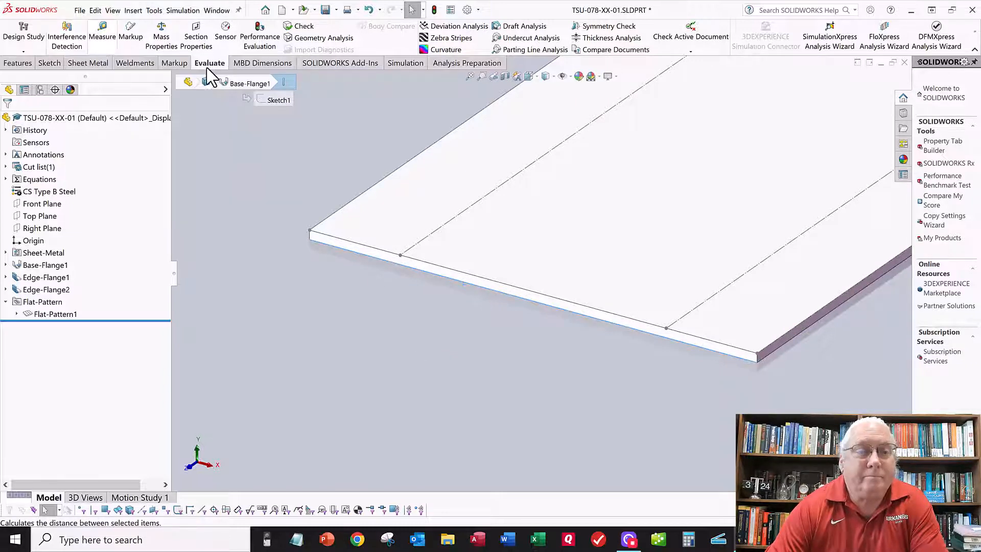
pyautogui.click(102, 32)
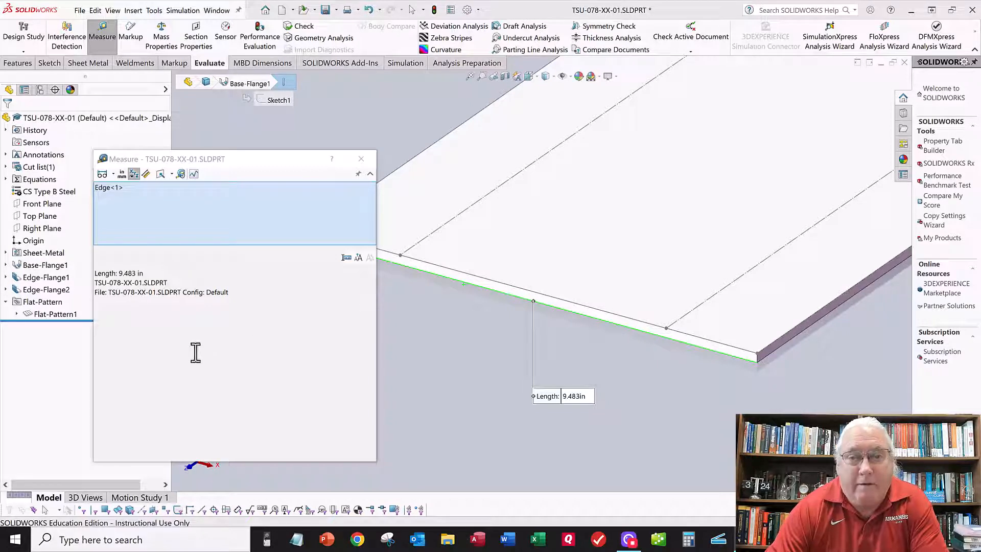
pyautogui.click(128, 273)
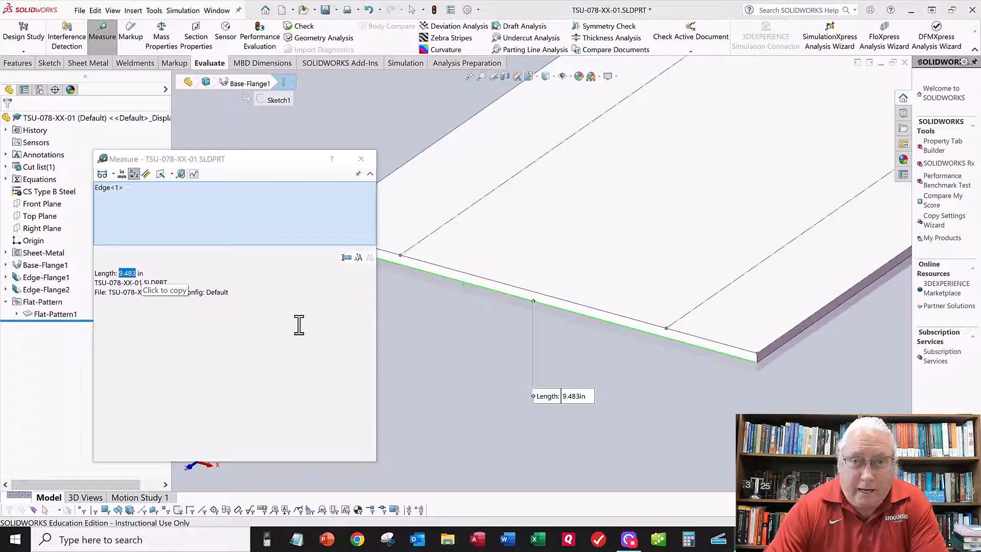
pyautogui.click(362, 159)
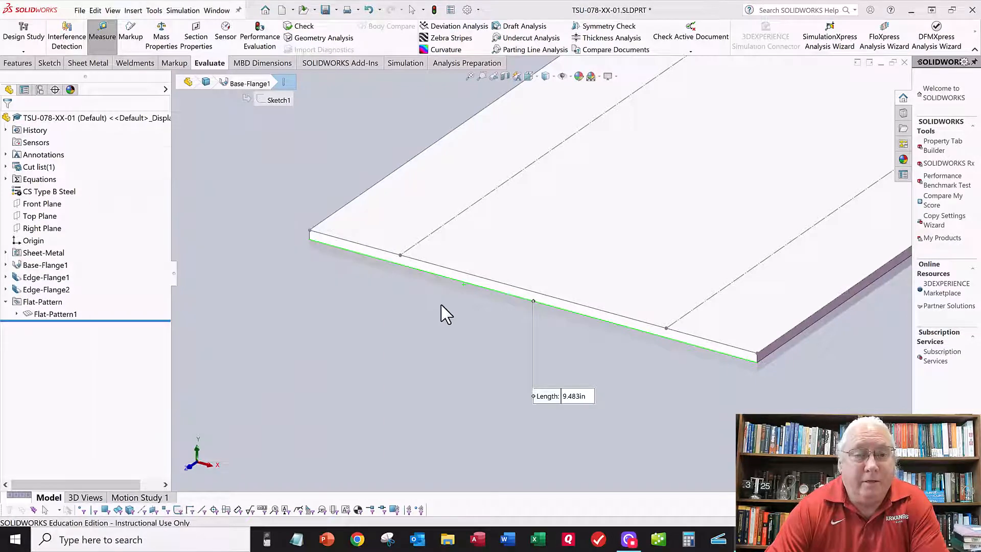
# - Suppress Flat-Pattern1 to return the bridge part to its bent form
pyautogui.rightClick(48, 315)
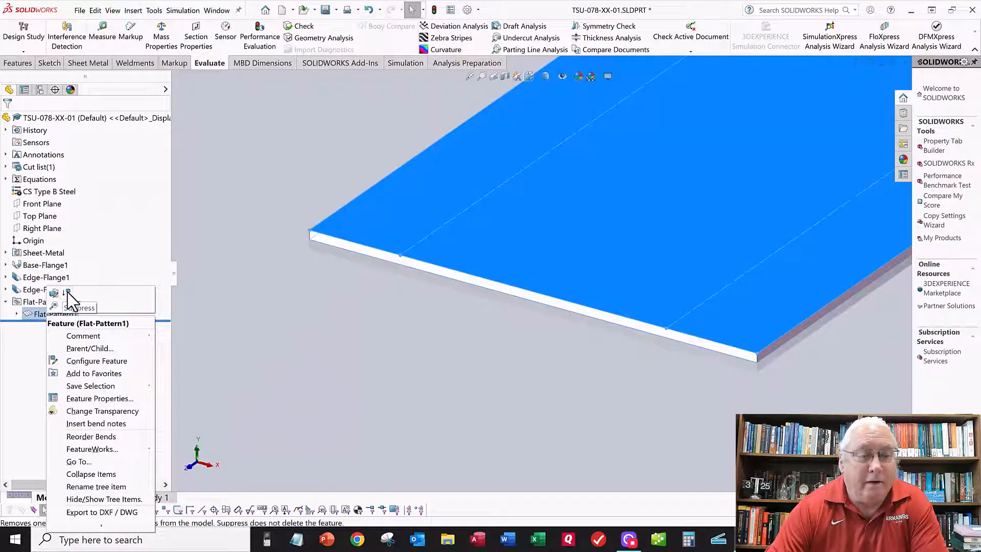
pyautogui.click(68, 292)
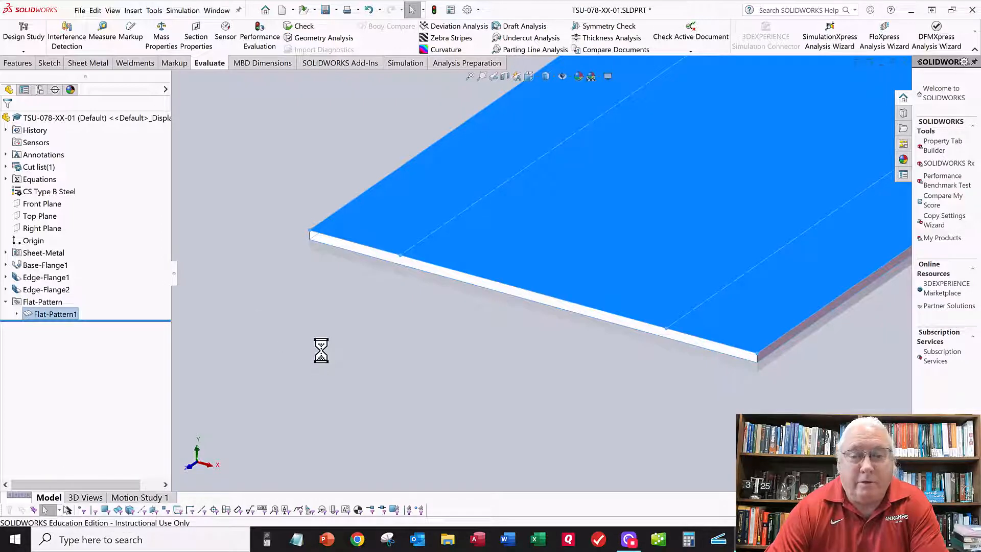
pyautogui.scroll(5, 320, 350)
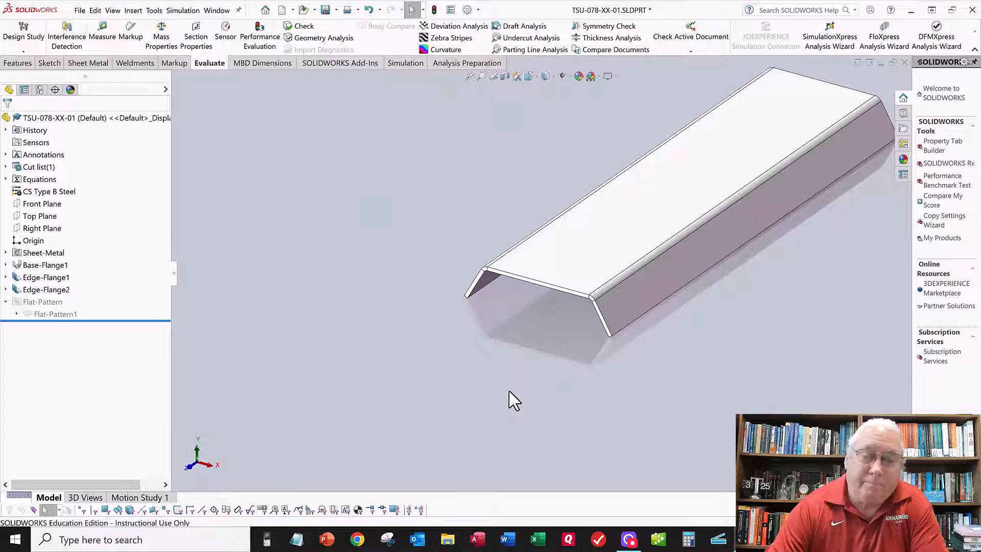
pyautogui.scroll(4, 514, 401)
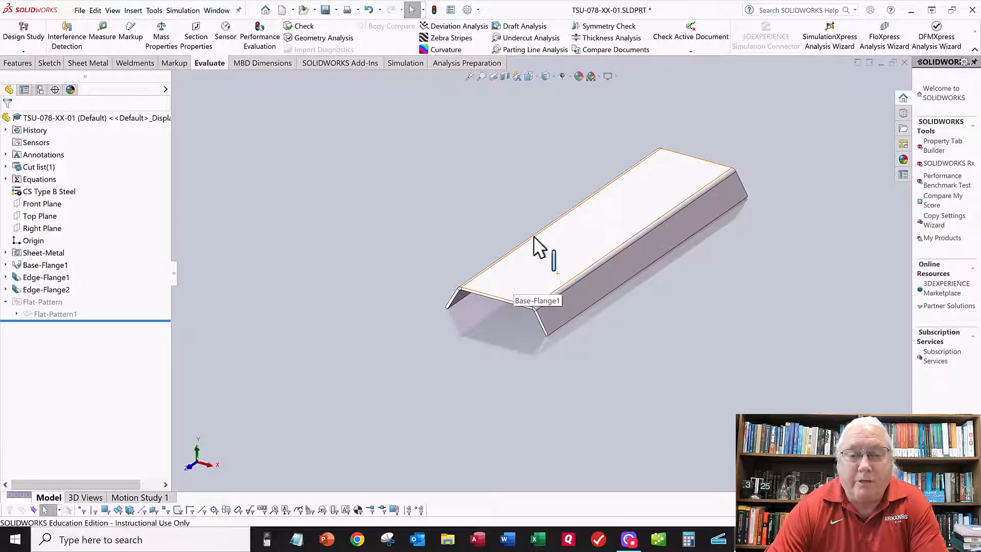
# - Cut the bent bridge part with a planar section view at the Front Plane
pyautogui.scroll(-1, 577, 230)
pyautogui.scroll(-1, 577, 230)
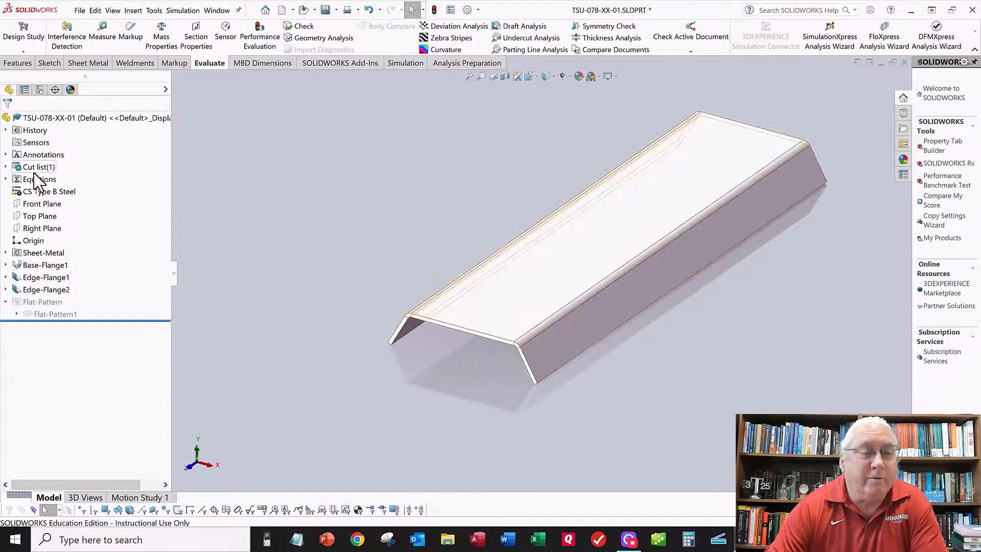
pyautogui.click(41, 203)
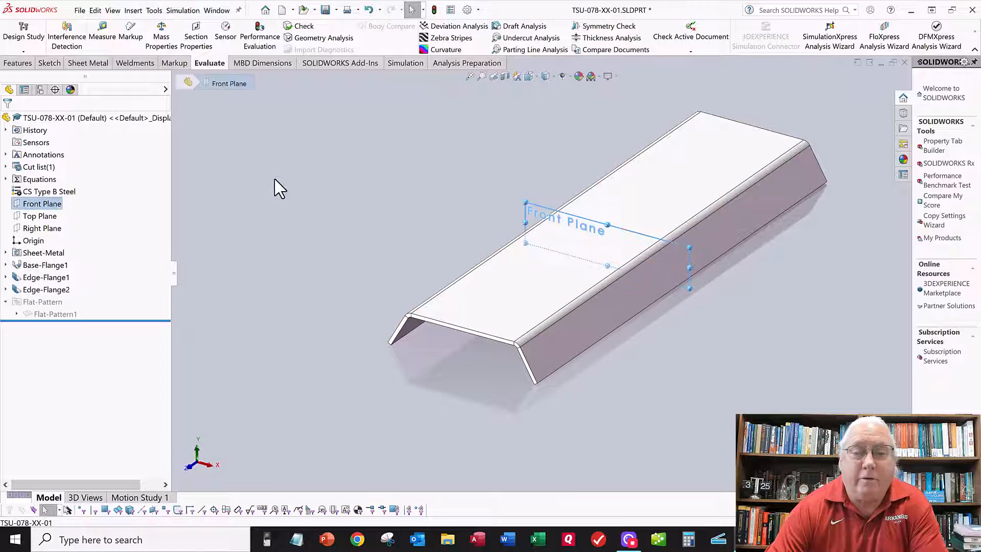
pyautogui.click(505, 76)
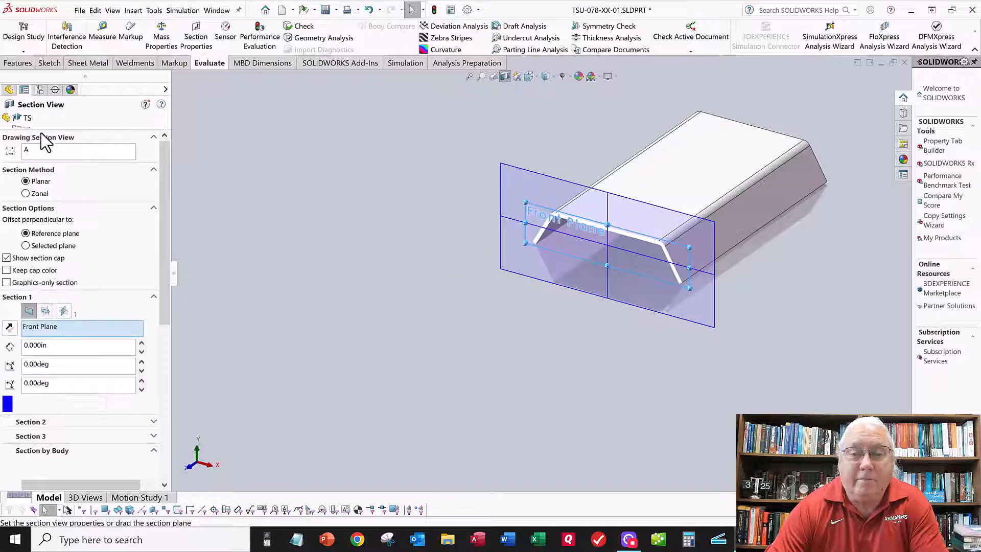
pyautogui.click(9, 121)
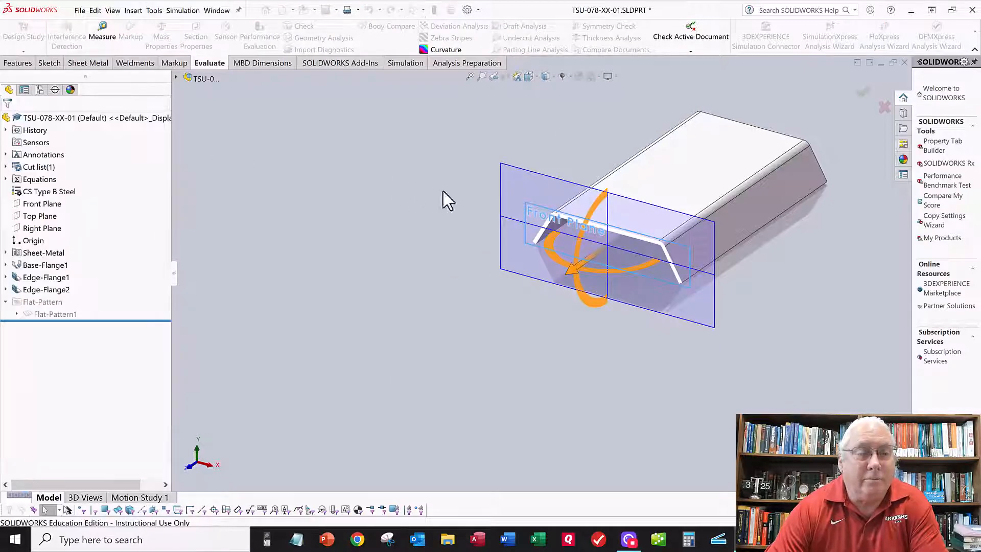
pyautogui.scroll(-5, 626, 237)
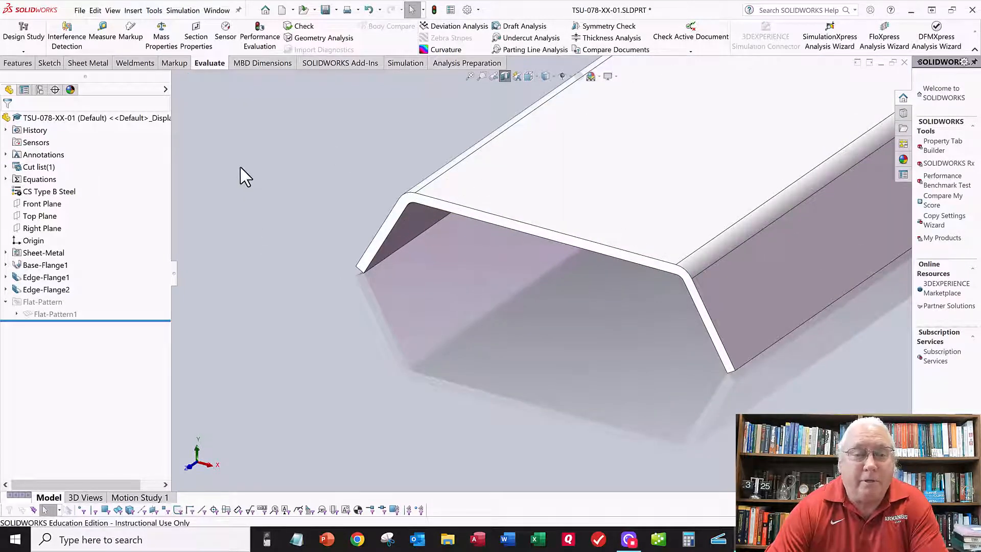
# - Calculate the section properties of the cut face, highlight the Lxx moment of inertia at the centroid, and close the results
pyautogui.scroll(-1, 405, 247)
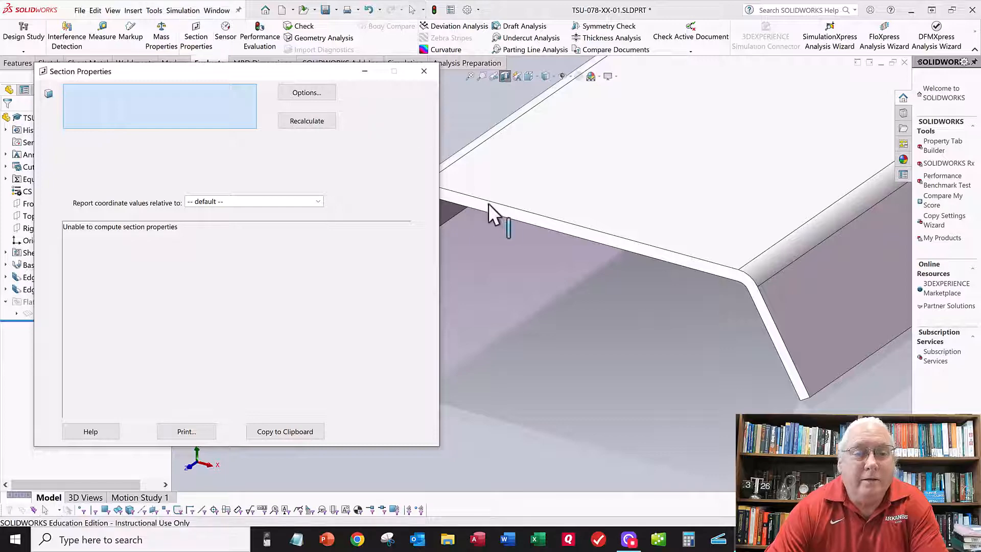
pyautogui.click(491, 208)
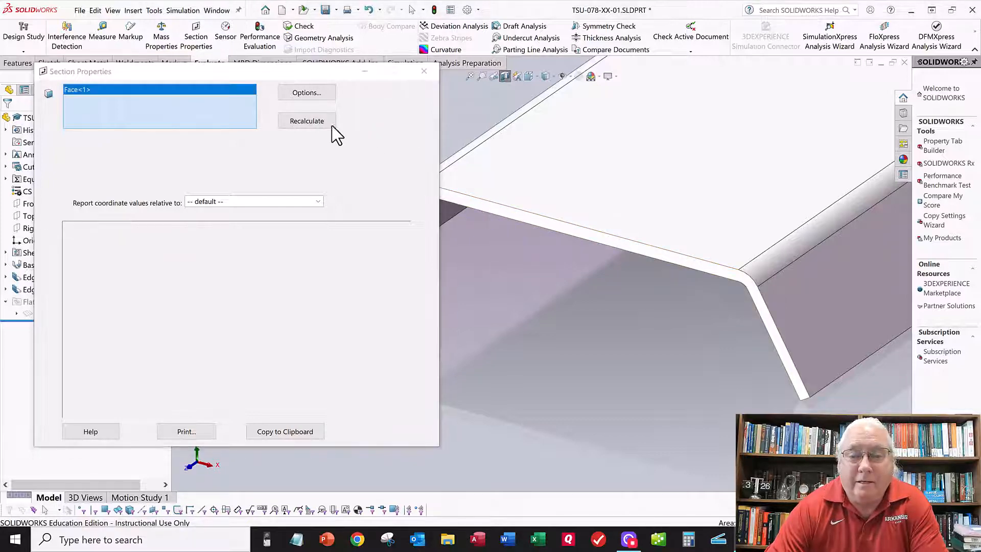
pyautogui.click(307, 121)
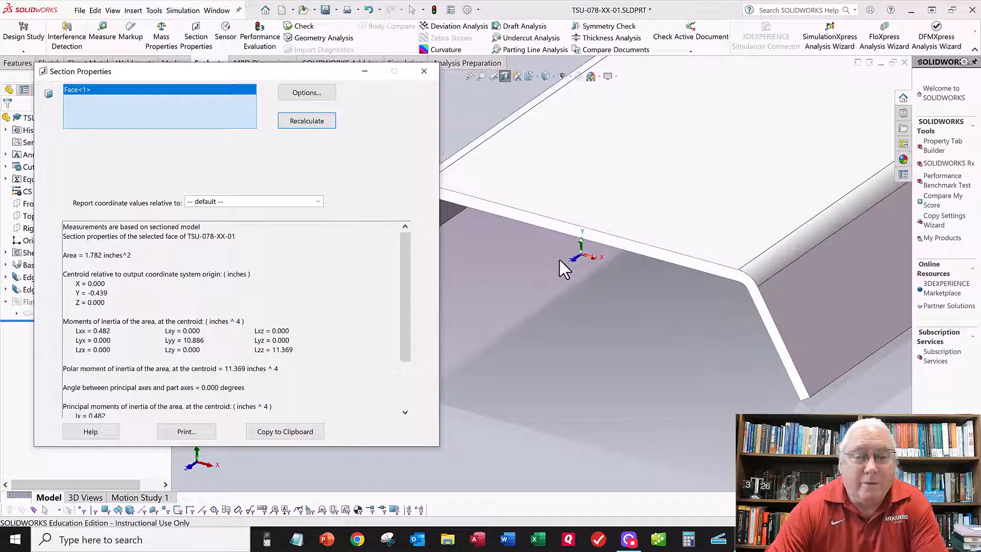
pyautogui.scroll(4, 603, 287)
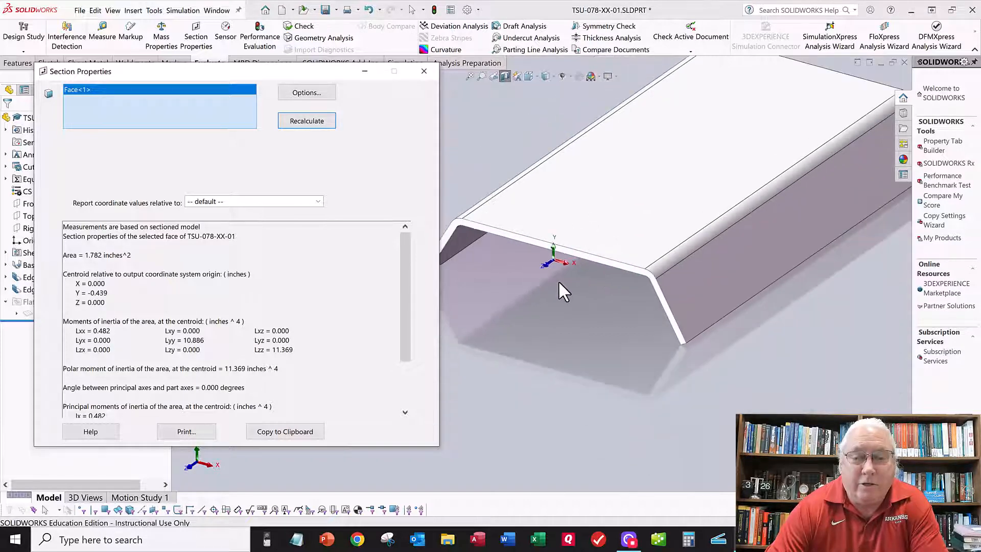
pyautogui.scroll(2, 539, 278)
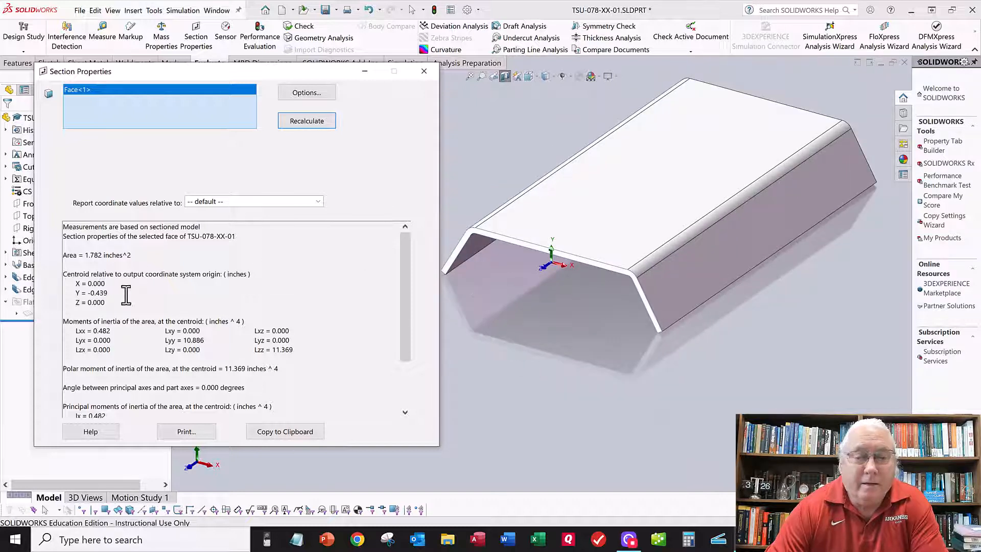
pyautogui.moveTo(76, 331); pyautogui.dragTo(104, 331)
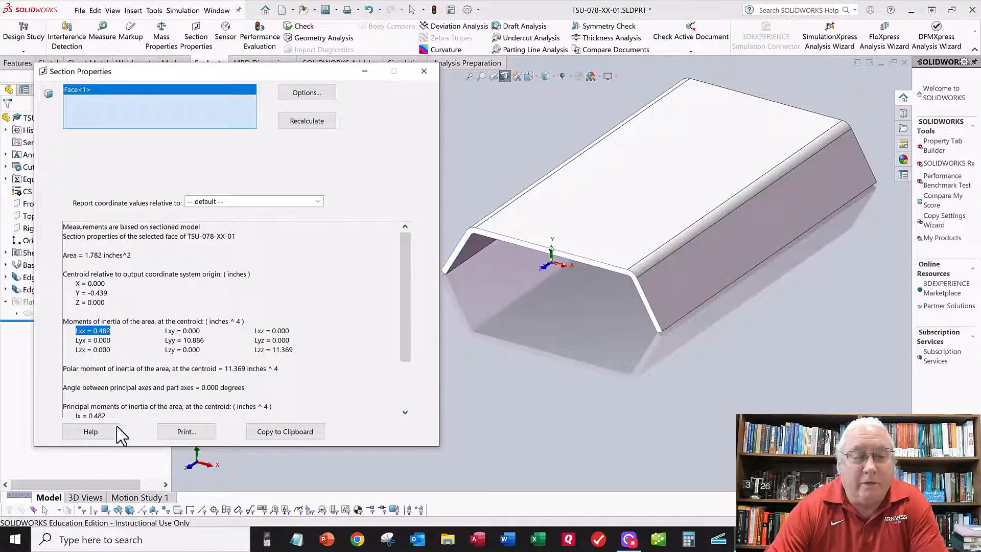
pyautogui.click(431, 75)
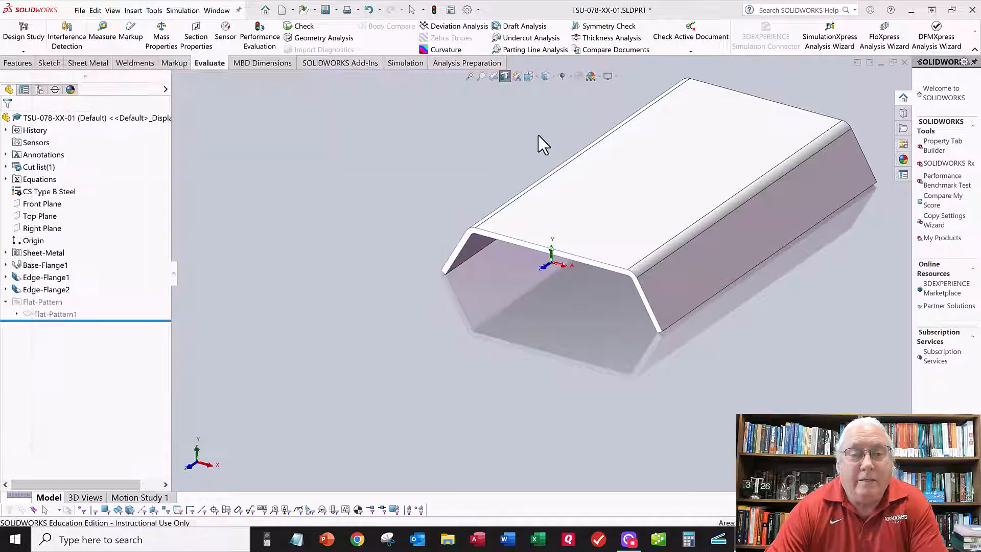
# - Turn off the section view to show the whole bridge part
pyautogui.click(503, 77)
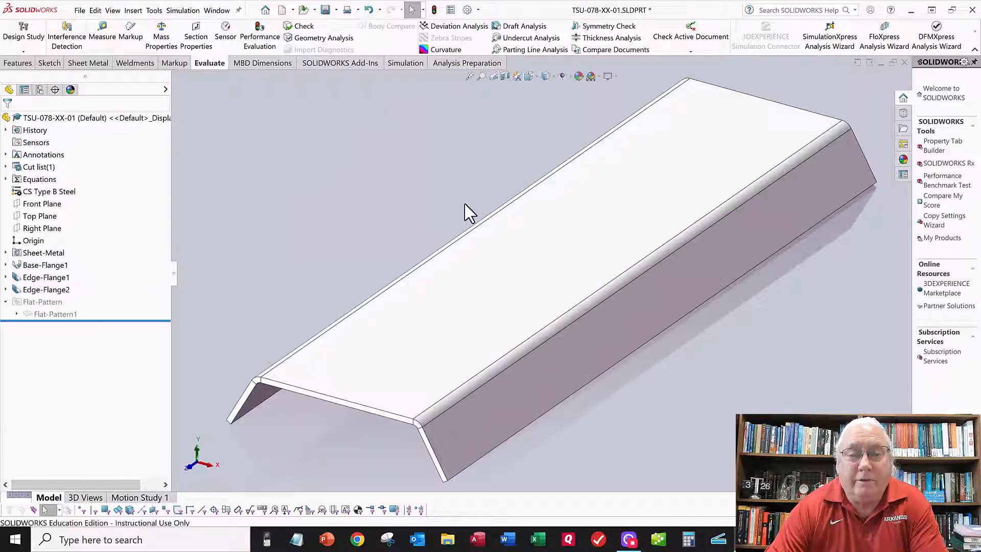
pyautogui.scroll(2, 408, 287)
pyautogui.moveTo(407, 287)
pyautogui.mouseDown(button='middle')
pyautogui.moveTo(410, 266)
pyautogui.moveTo(406, 276)
pyautogui.mouseUp(button='middle')
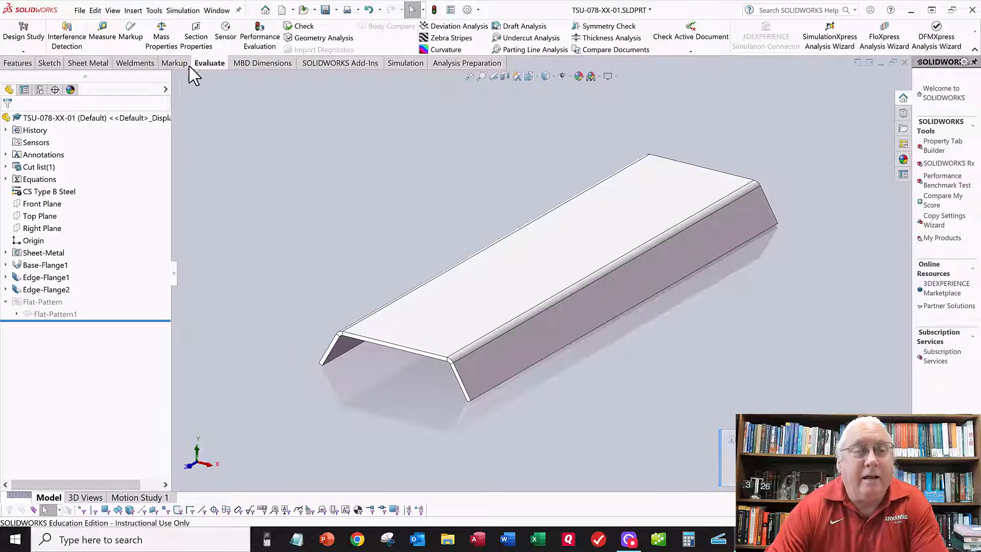
# - Section the bridge part at the Front Plane again and accept the section view
pyautogui.click(42, 204)
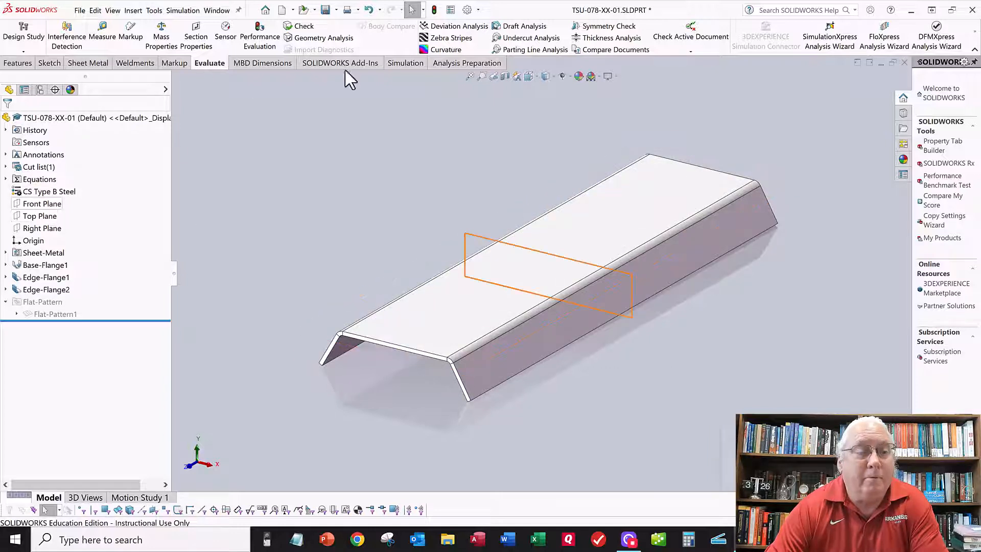
pyautogui.click(505, 76)
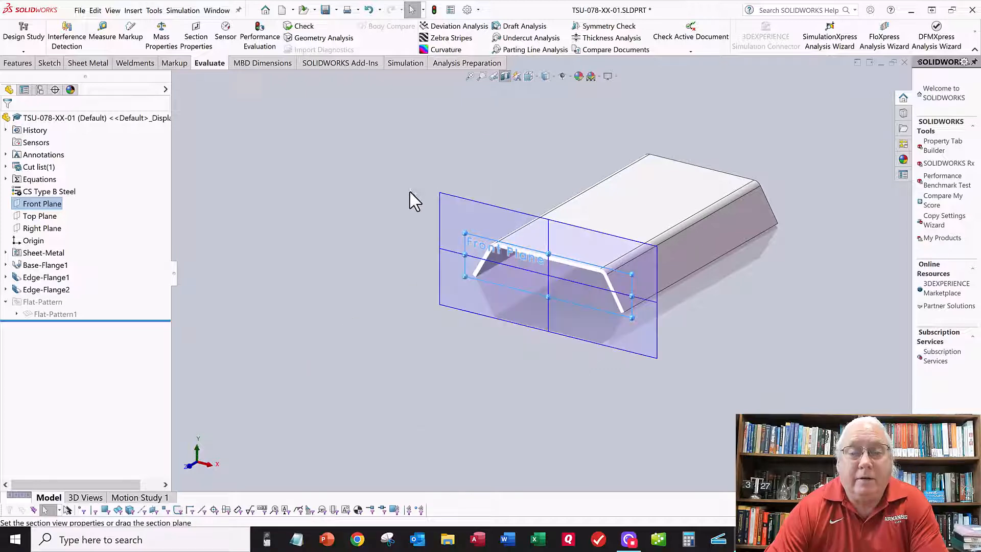
pyautogui.click(24, 120)
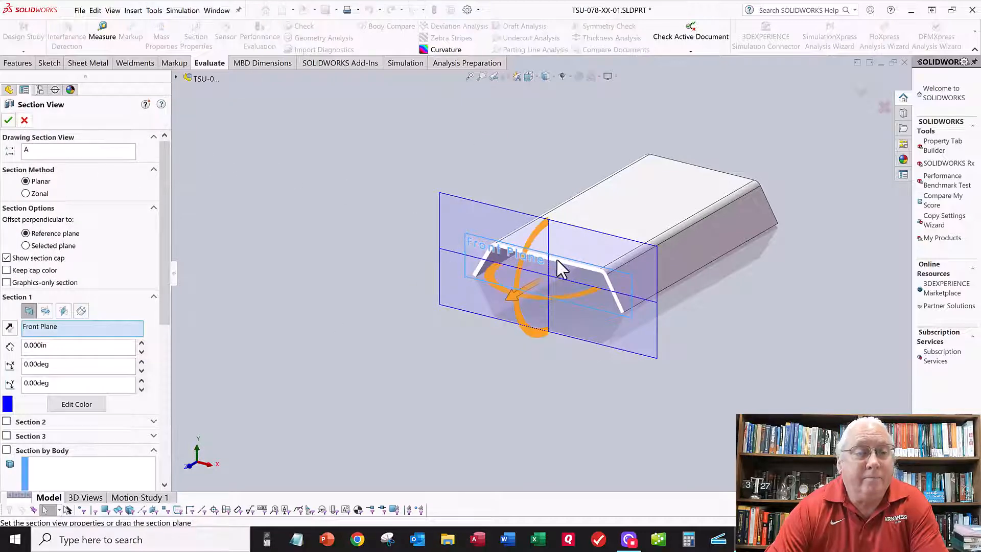
pyautogui.scroll(-2, 537, 252)
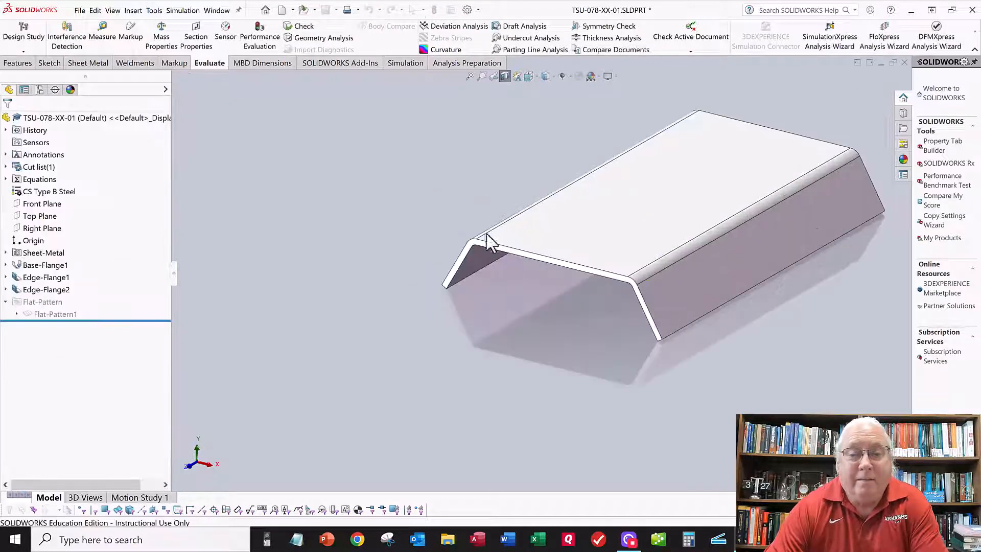
# - Calculate the section properties of the cut face, highlight its area, then close the results and turn off the section view
pyautogui.click(197, 39)
pyautogui.scroll(-4, 483, 248)
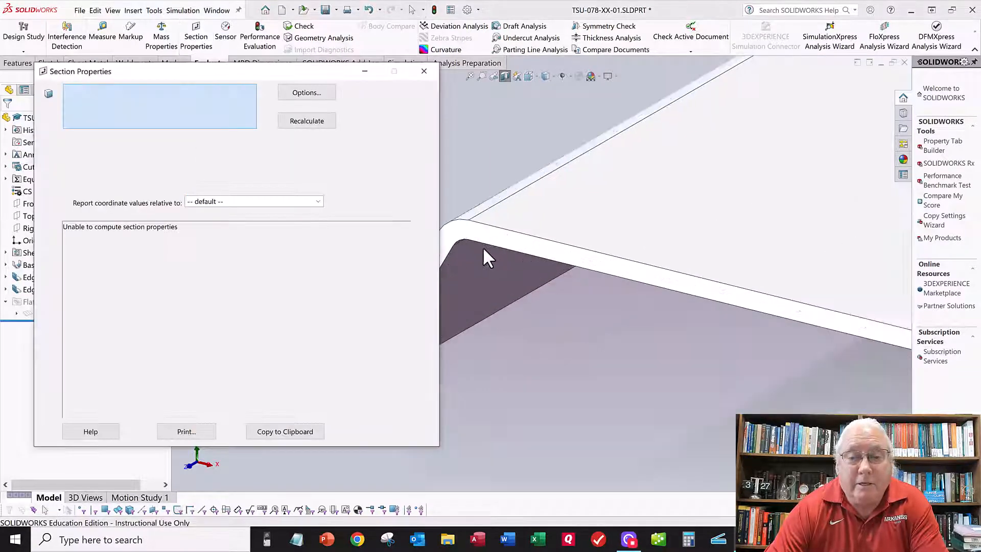
pyautogui.click(491, 240)
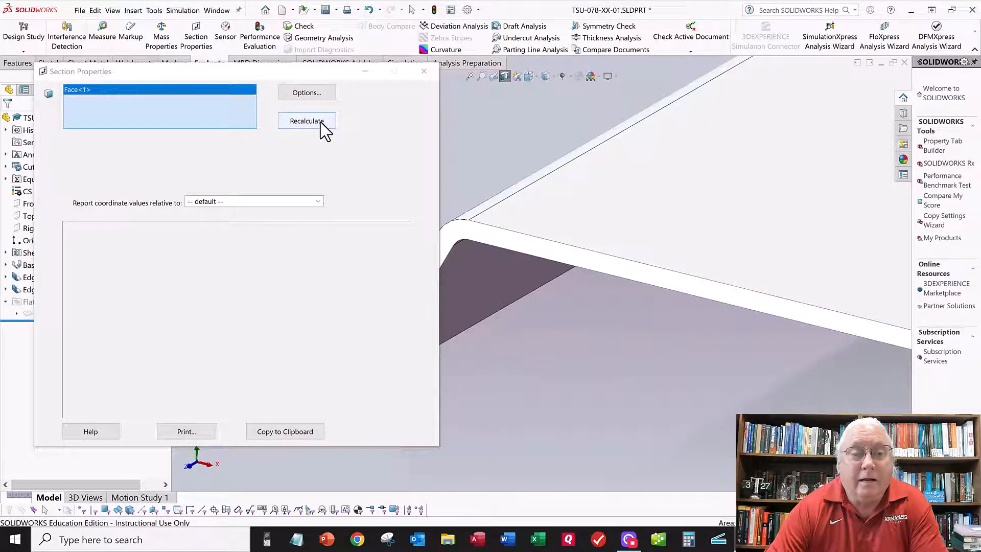
pyautogui.click(321, 124)
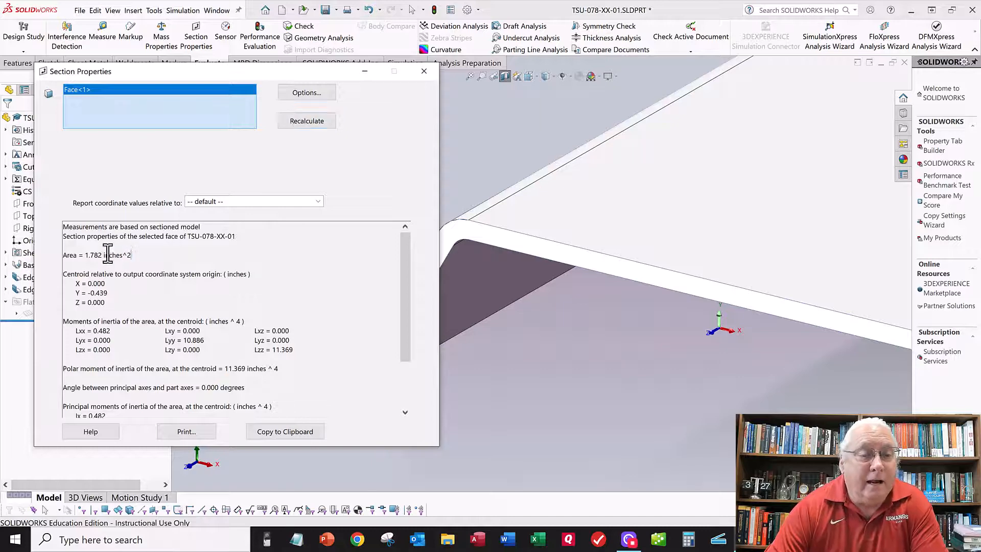
pyautogui.moveTo(131, 255); pyautogui.dragTo(84, 255)
pyautogui.scroll(5, 553, 287)
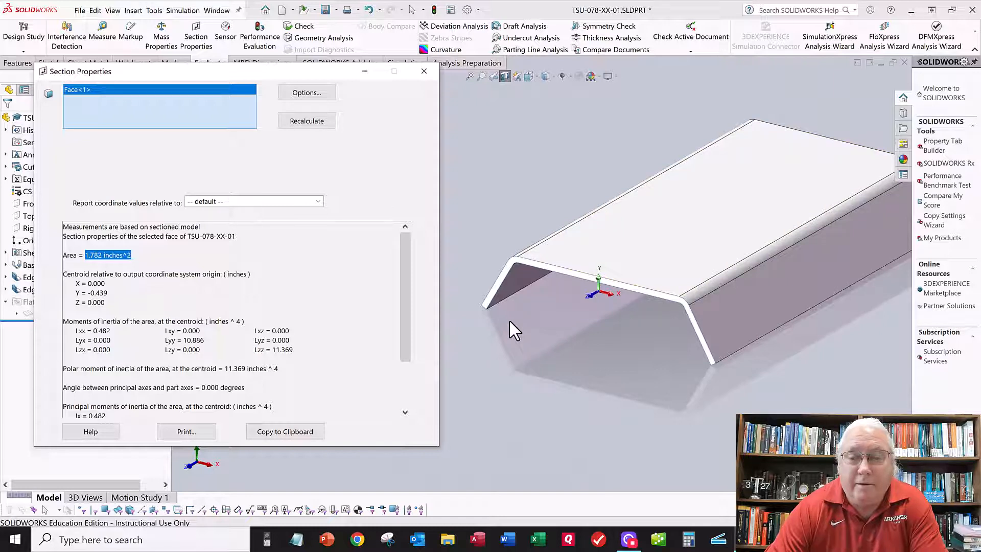
pyautogui.click(424, 72)
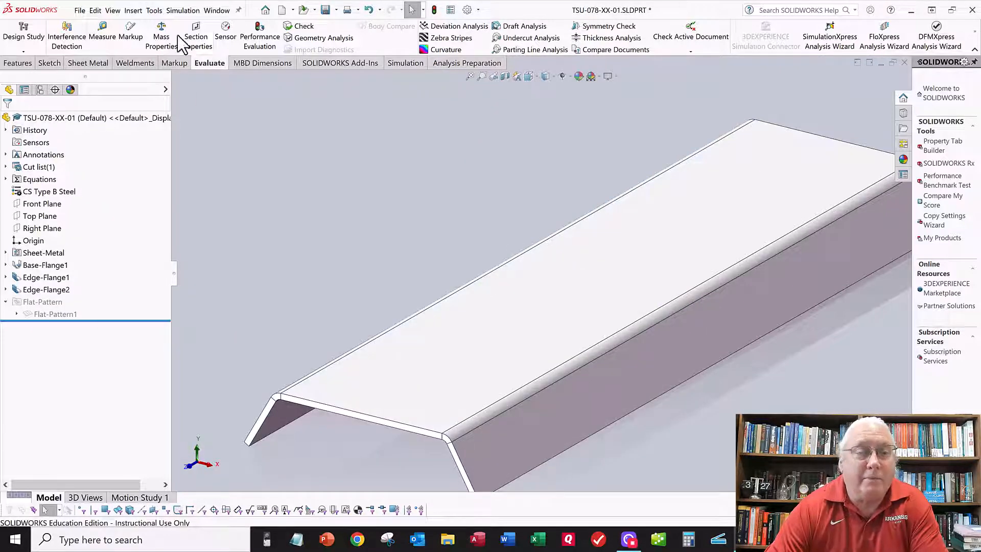
# - Recalculate the part's mass properties, highlight the density, mass and volume in turn, and close the results
pyautogui.click(160, 38)
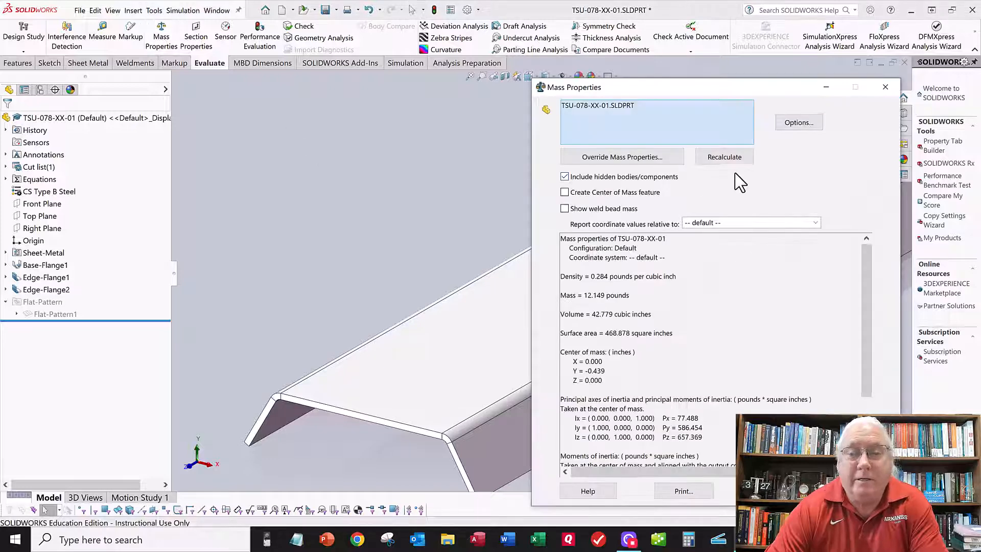
pyautogui.click(736, 159)
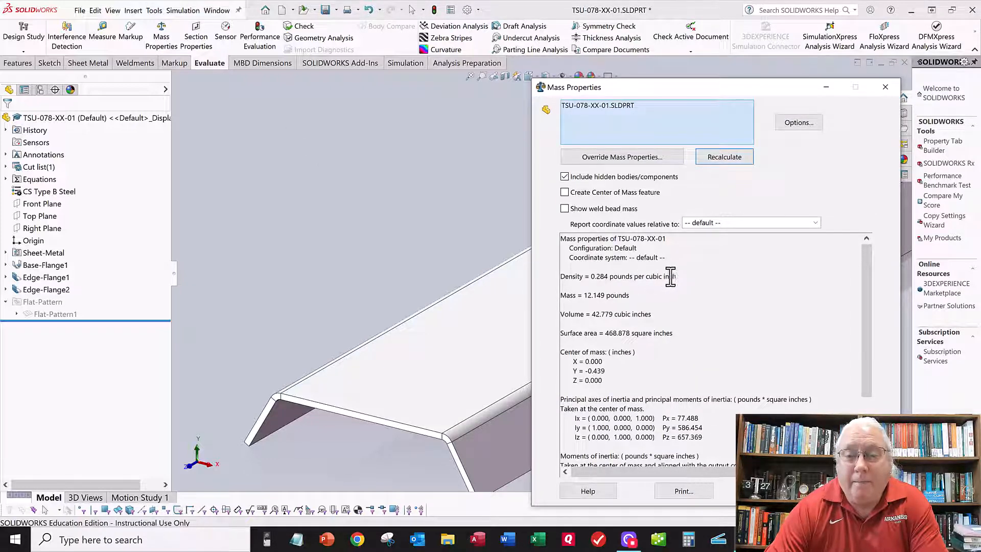
pyautogui.moveTo(676, 278); pyautogui.dragTo(559, 280)
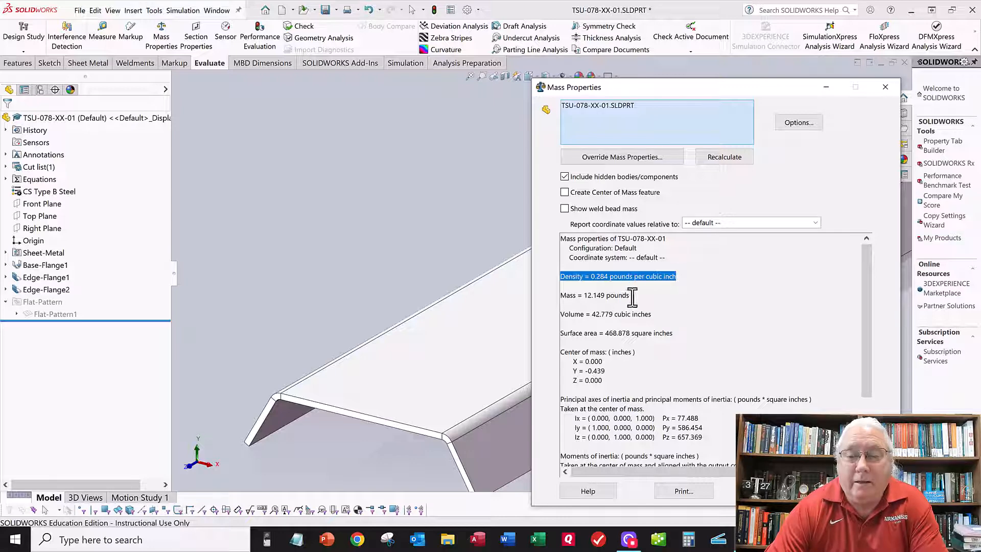
pyautogui.moveTo(631, 296); pyautogui.dragTo(558, 297)
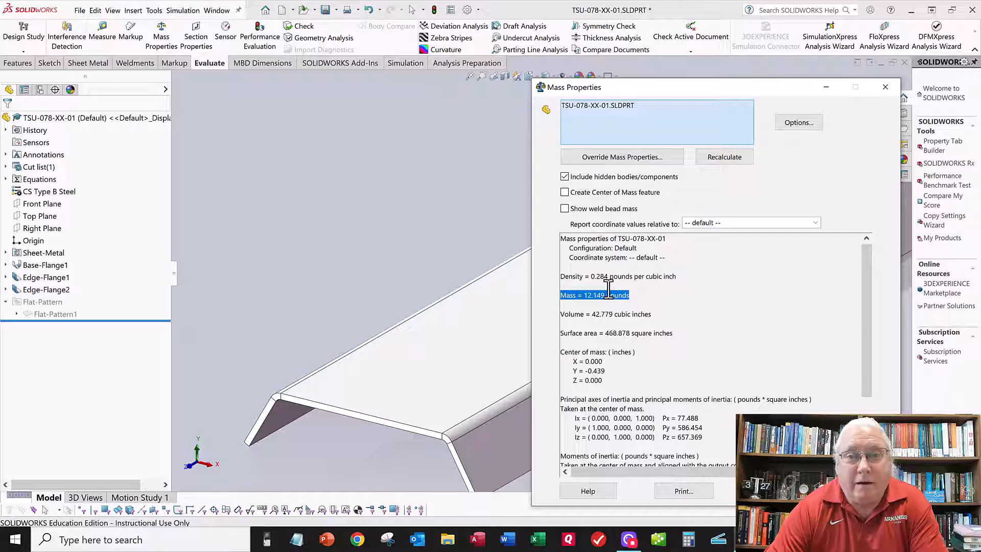
pyautogui.moveTo(650, 314); pyautogui.dragTo(560, 315)
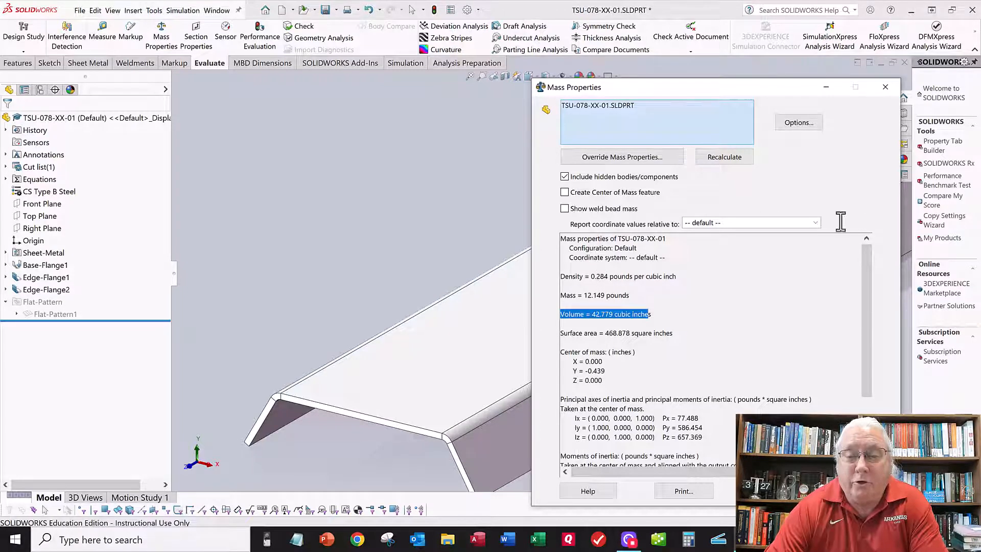
pyautogui.click(886, 87)
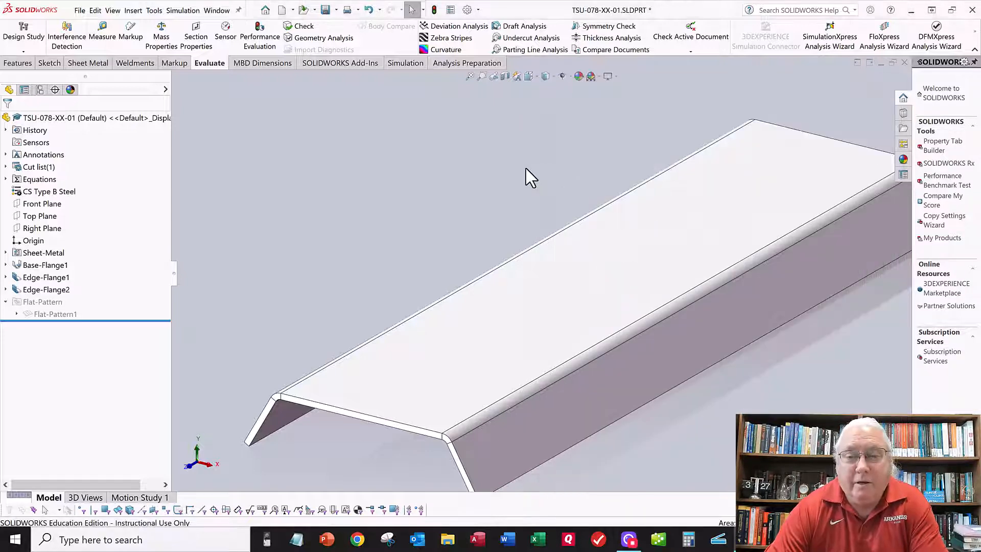
pyautogui.press('f')
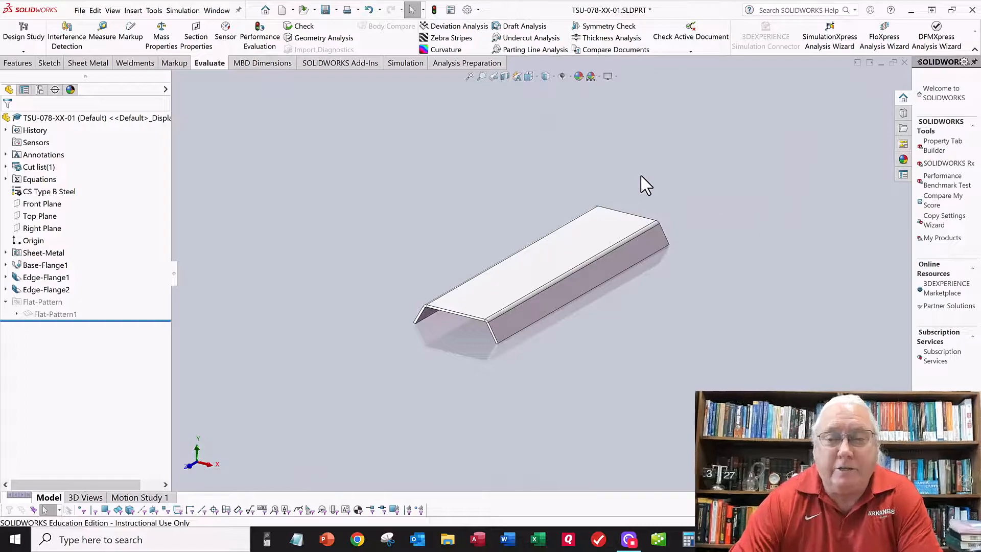